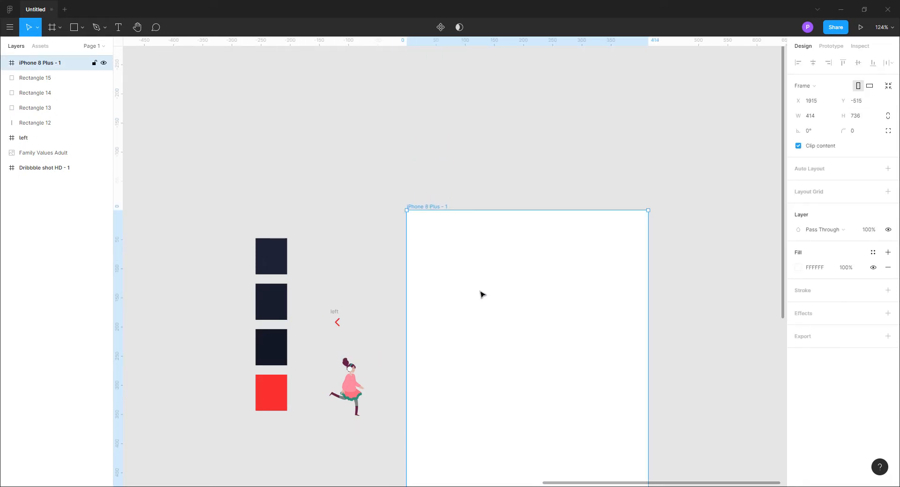
Fill the iPhone 8 Plus - 1 frame with 1D2235, sampled from the topmost dark swatch beside it
left_click(700, 302)
scroll(701, 302, "down", 5)
left_click_drag(613, 268, 655, 414)
left_click(382, 145)
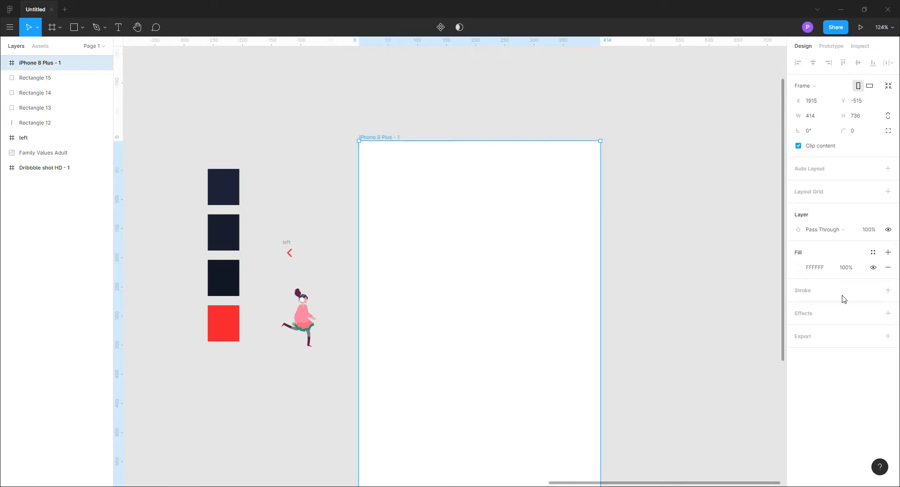
left_click(798, 267)
left_click(688, 382)
left_click(227, 192)
left_click(778, 243)
left_click(709, 203)
left_click(401, 142)
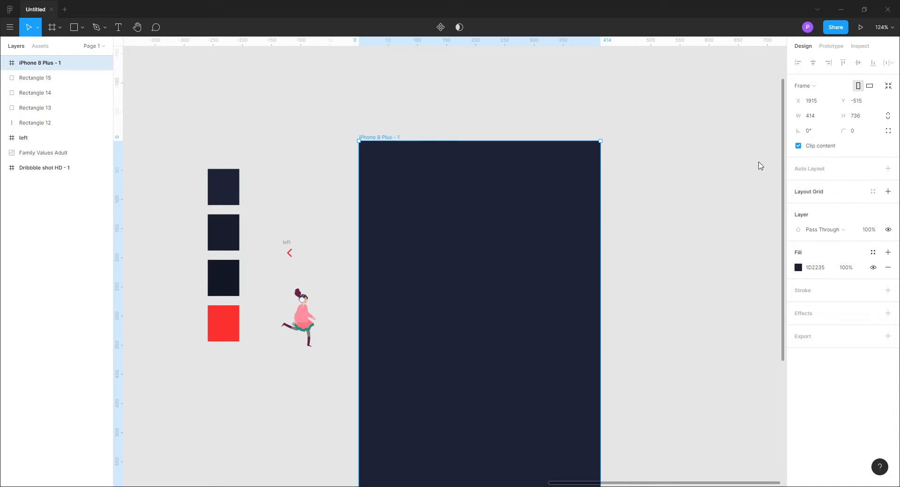
Rename the iPhone 8 Plus - 1 frame as Checkout
double_click(59, 63)
type("Checkout")
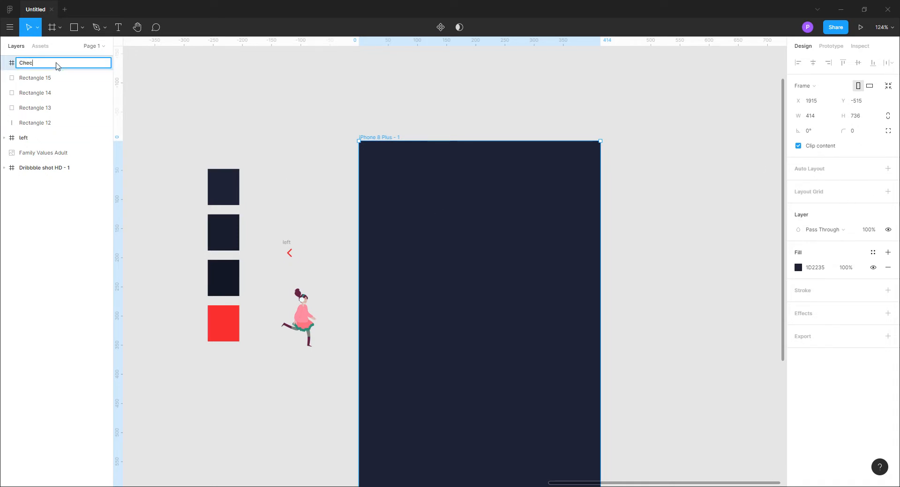
left_click(722, 248)
Add the text "Checkout" near the upper edge of the Checkout frame
left_click_drag(722, 248, 711, 228)
key("t")
left_click(445, 150)
type("Checkout")
key("ctrl+a")
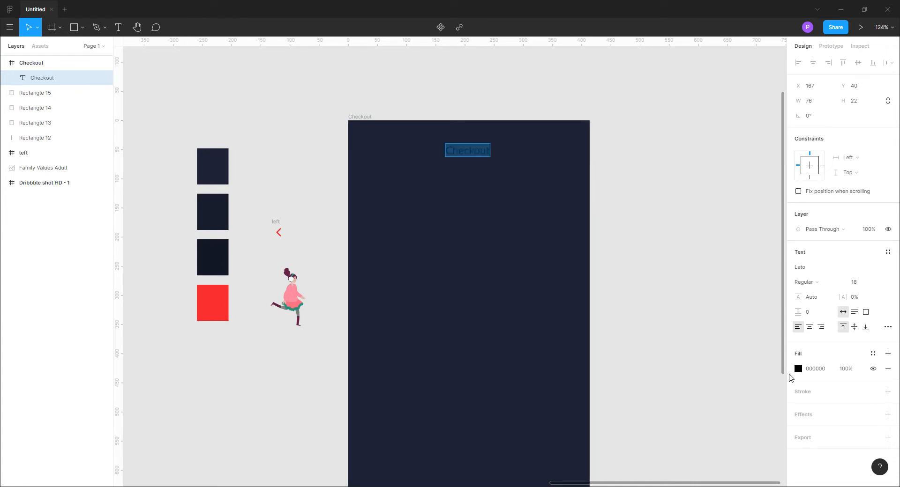
Set the Checkout text's fill to white, FFFFFF
left_click(798, 368)
type("ffffff")
key("Return")
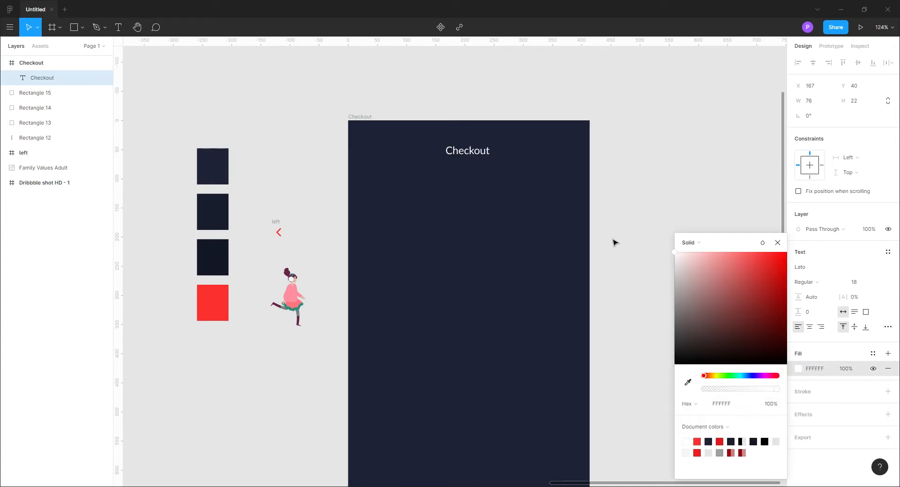
left_click(778, 243)
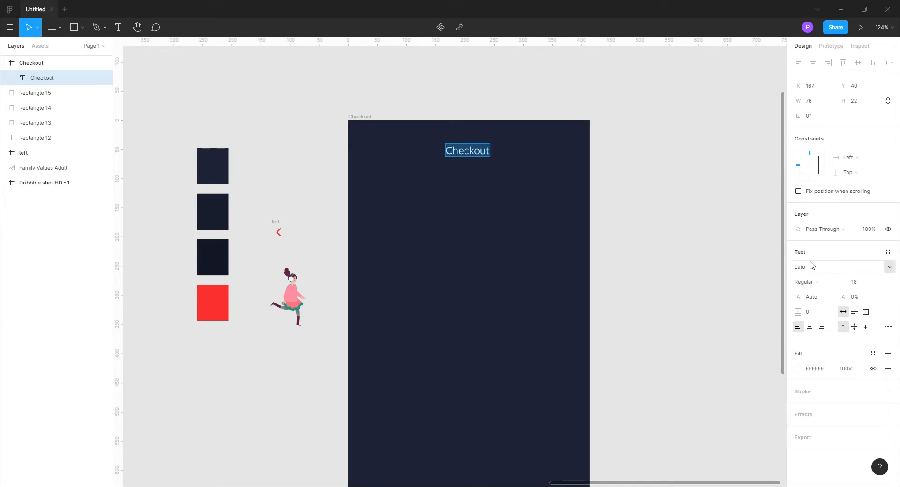
key("Escape")
key("Escape")
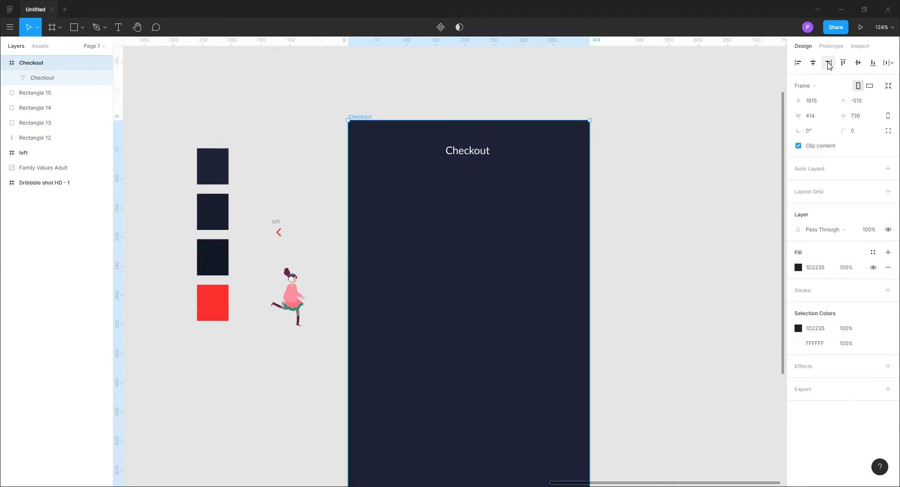
Centre the Checkout title horizontally in the frame and raise it to Y 30
left_click(620, 182)
left_click(478, 156)
key("alt+h")
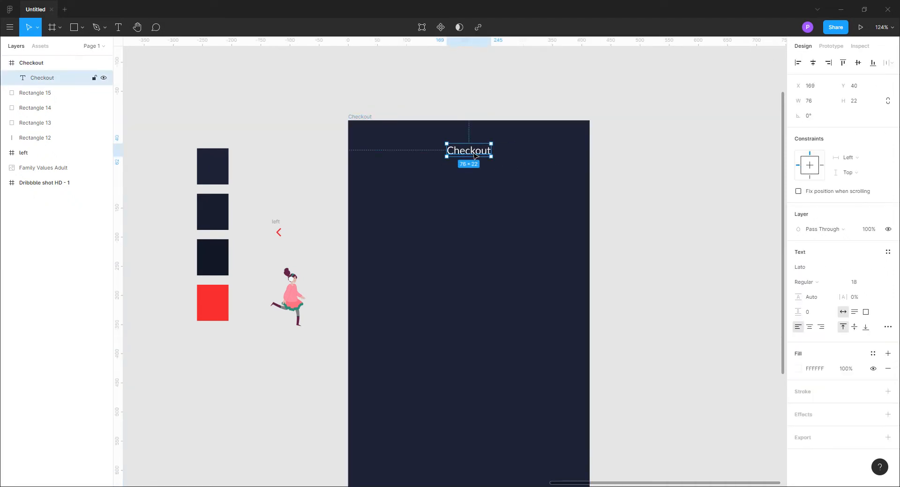
key("shift+Up")
left_click(657, 228)
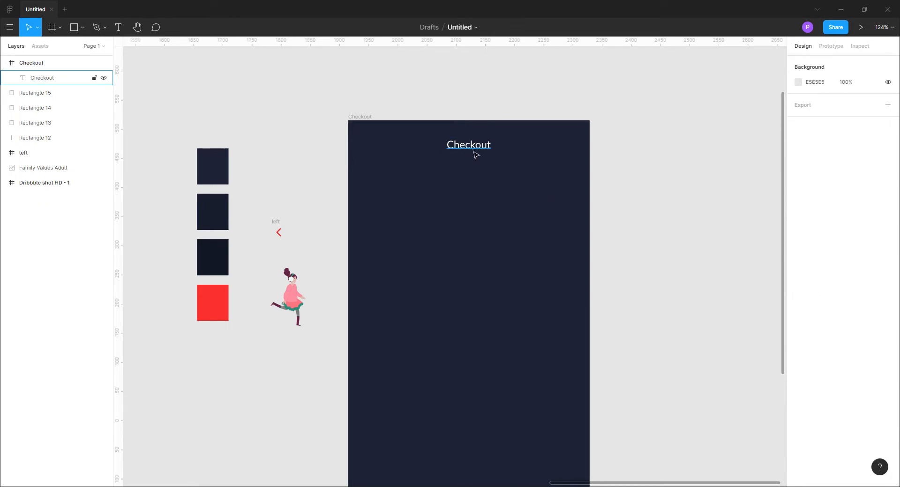
Set the Checkout title's font weight to SemiBold
left_click(477, 155)
left_click(808, 283)
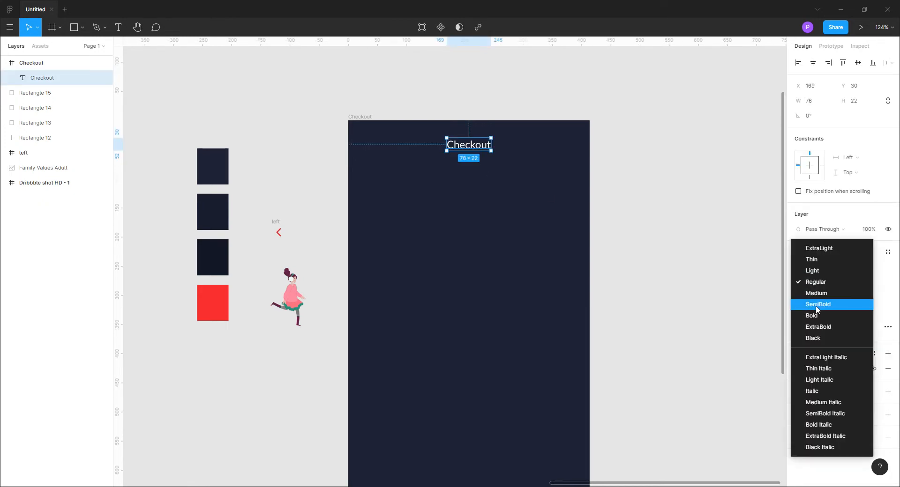
left_click(815, 305)
left_click(635, 229)
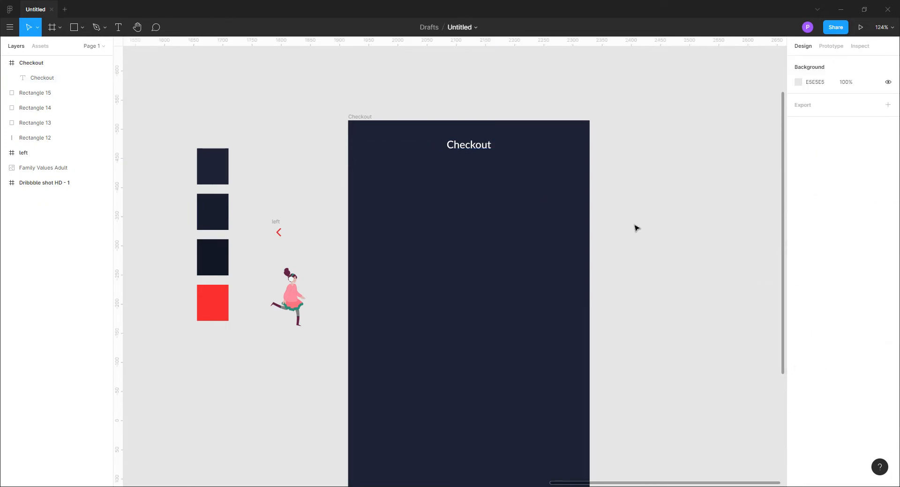
left_click(469, 150)
left_click(630, 223)
Move the red left arrow into the Checkout frame, level with the title, at X 28, Y 40
key("shift+0")
left_click_drag(263, 241, 334, 176)
key("Up")
key("Up")
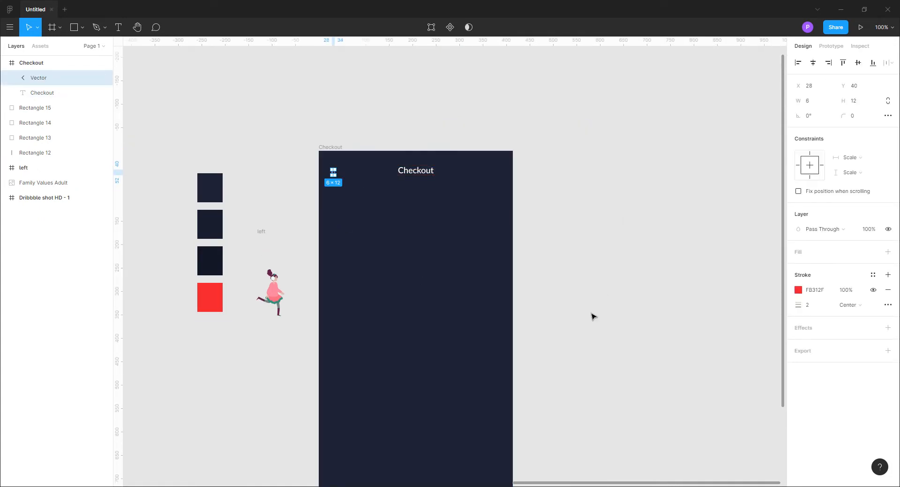
left_click(592, 317)
Duplicate the Checkout title below the red arrow at X 28, Y 79 and change the copy's text to "Delivery"
left_click(416, 170)
left_click_drag(416, 170, 350, 193)
left_click(624, 242)
double_click(360, 197)
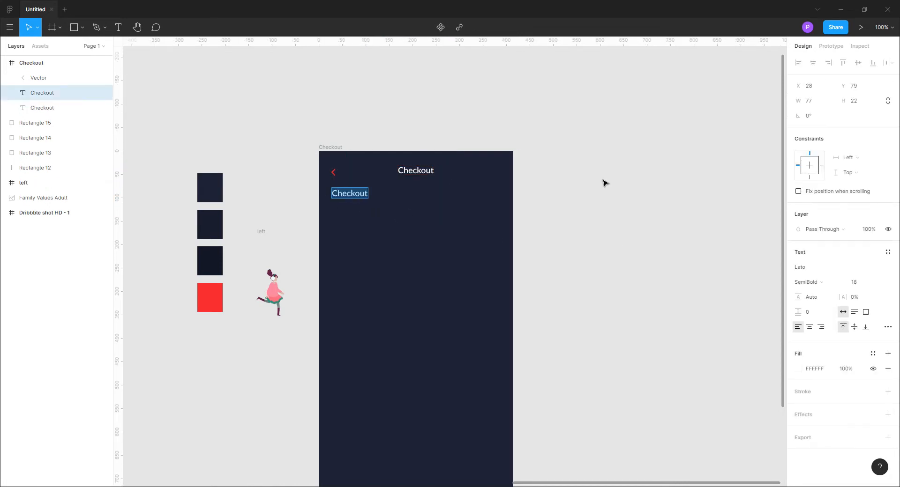
type("Deli")
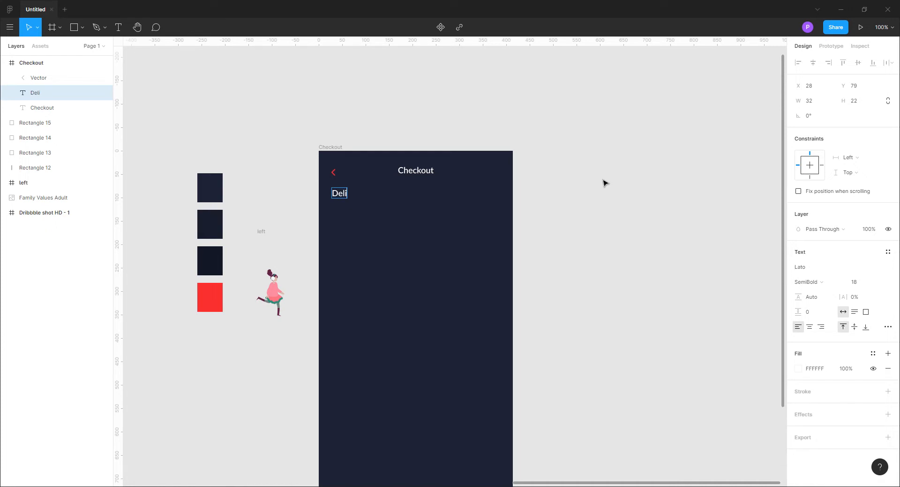
type("very")
key("ctrl+a")
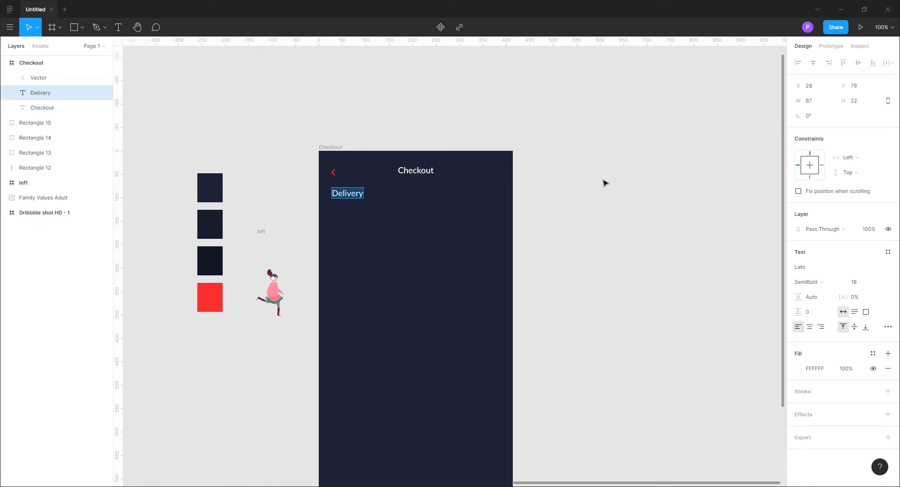
Set the Delivery heading's font size to 37
left_click(877, 282)
left_click(865, 316)
left_click(861, 284)
type("45")
key("Return")
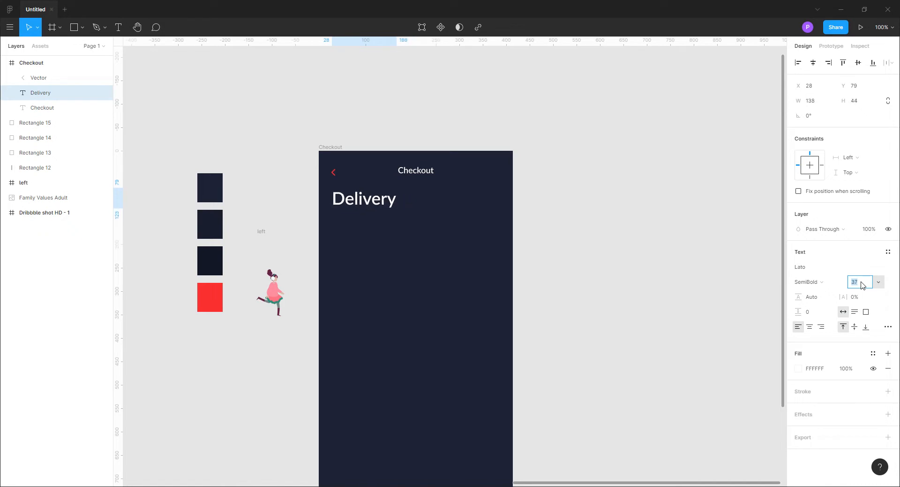
left_click(592, 343)
Reposition the Delivery heading at X 26, Y 109
left_click(375, 207)
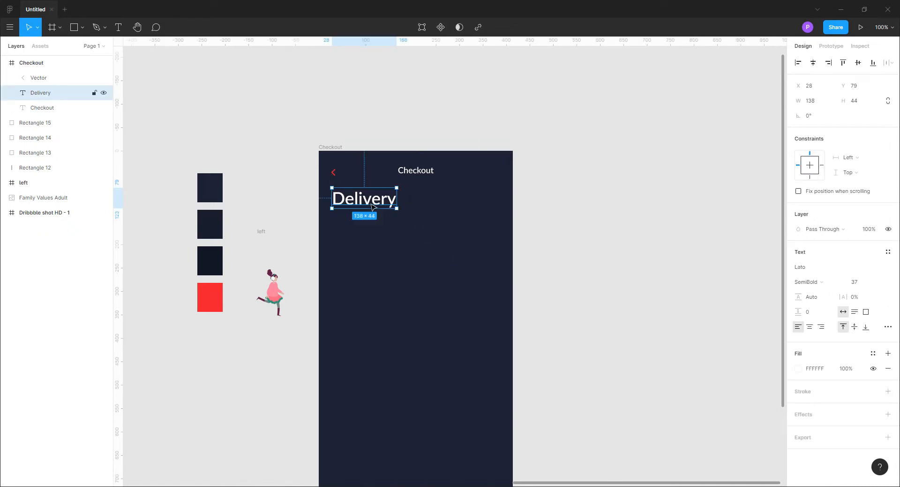
key("Left")
key("Left")
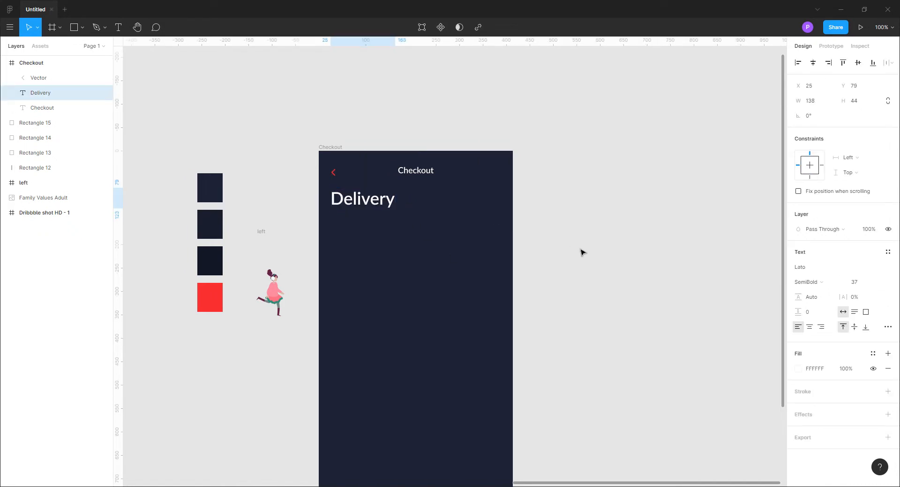
left_click(616, 276)
left_click_drag(375, 199, 375, 212)
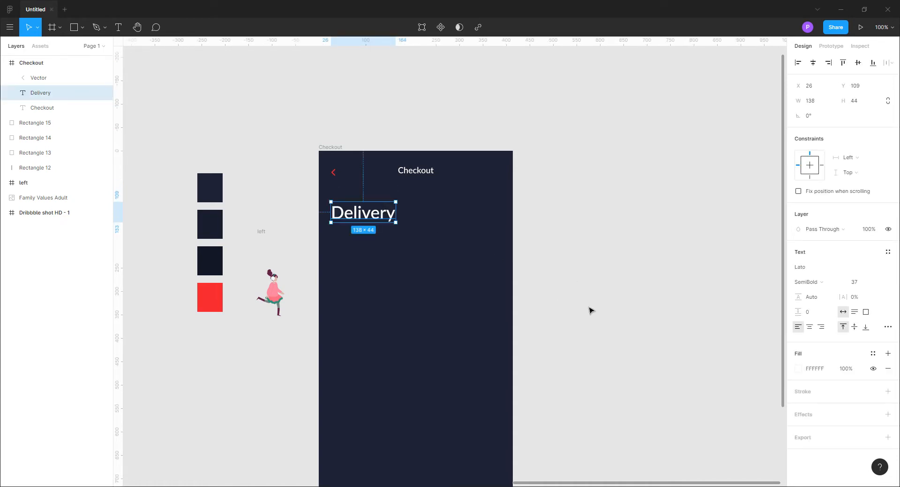
left_click(596, 308)
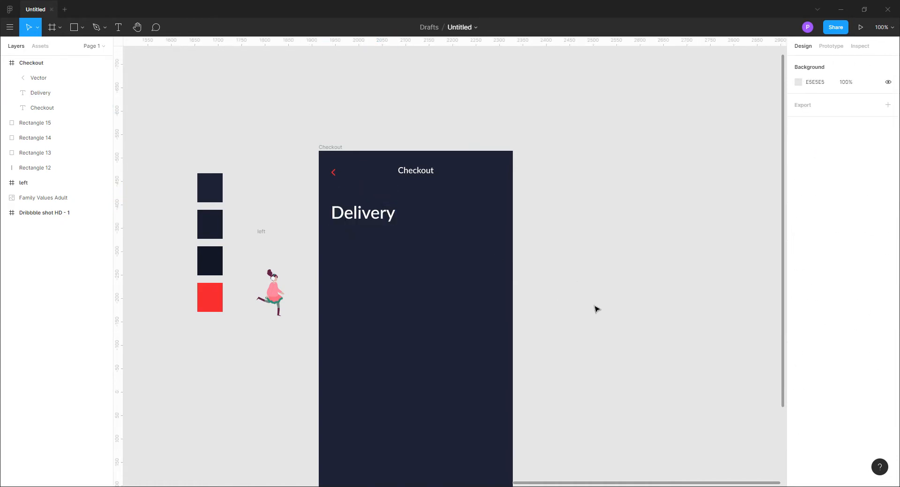
Duplicate the Checkout title below the Delivery heading at X 28, Y 190 and change the copy to "Address Details"
left_click(416, 171)
left_click_drag(420, 174, 354, 251, "alt")
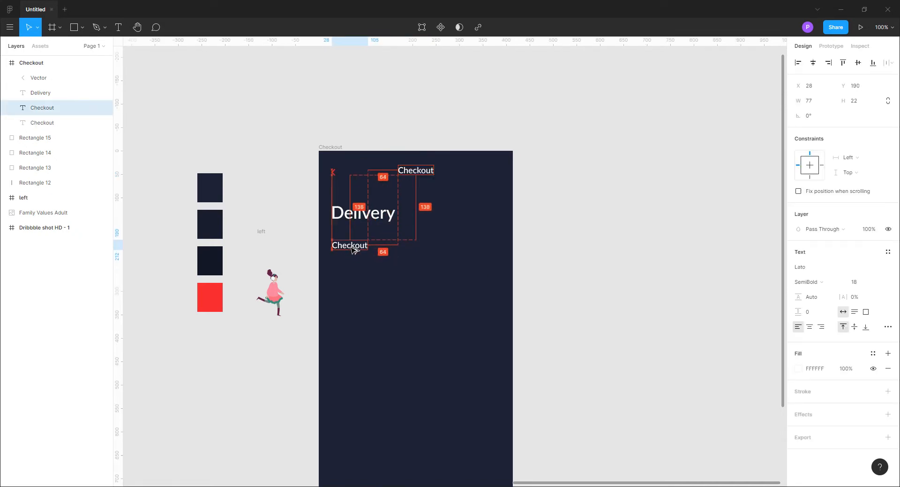
left_click(548, 303)
double_click(361, 247)
type("A")
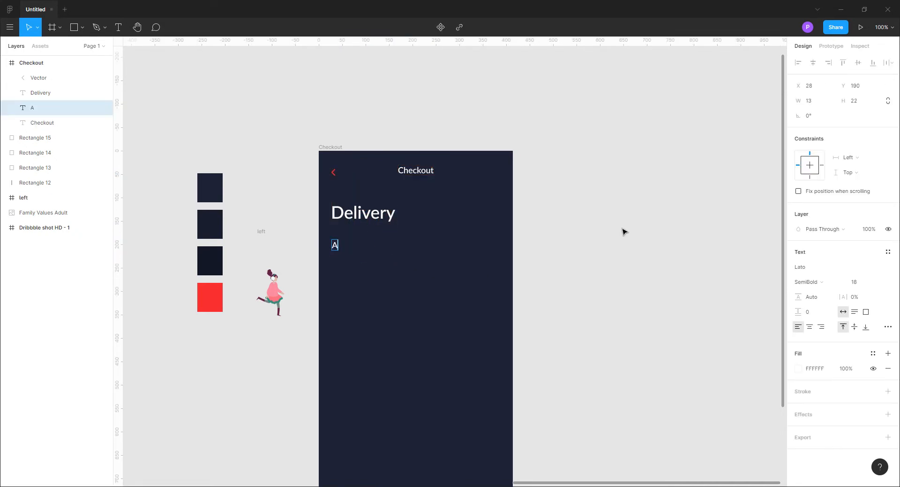
type("ddress Detai")
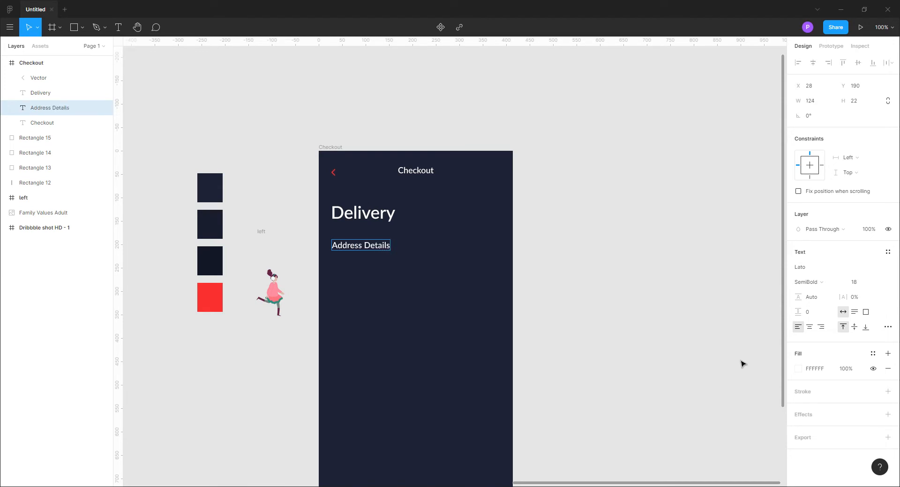
type("ls")
Set the Address Details label's font size to 17
left_click(858, 282)
type("17")
key("Return")
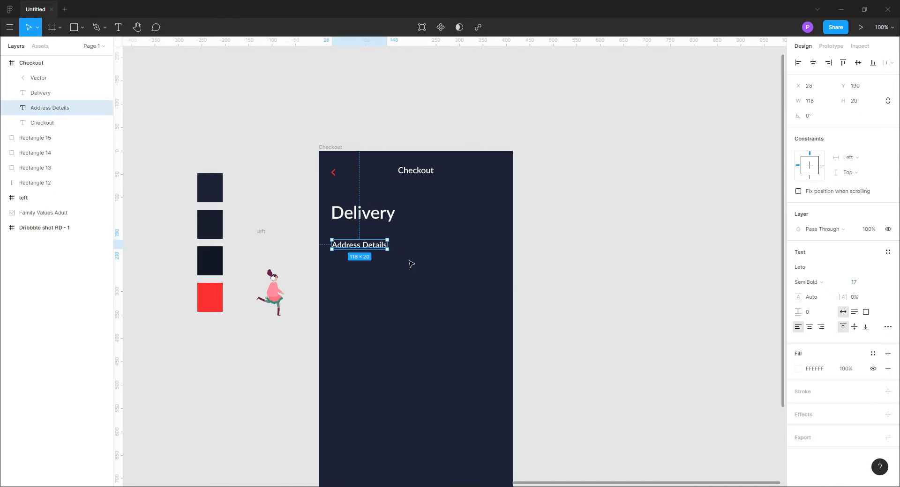
Duplicate the Address Details label to the right on the same line, change it to "Change" and place it at X 306
left_click_drag(382, 248, 482, 248)
double_click(482, 249)
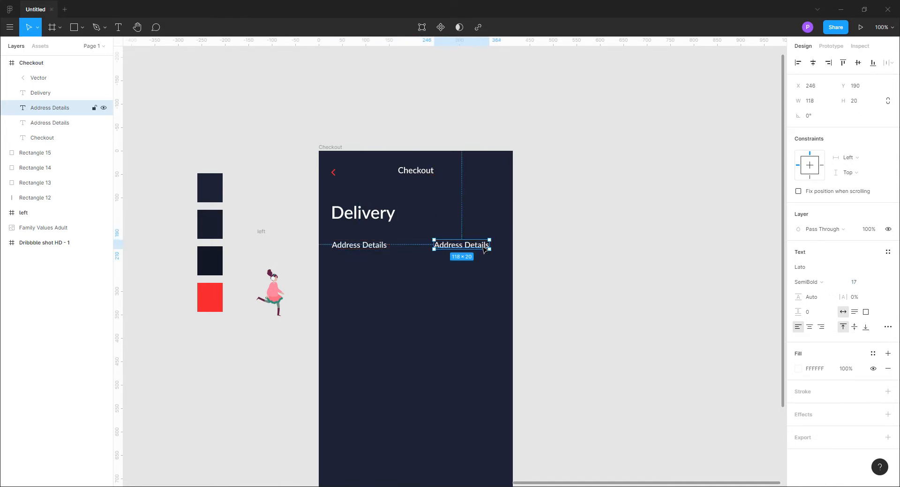
type("Change")
key("Escape")
key("shift+Right")
key("shift+Right")
key("shift+Right")
key("shift+Right")
key("shift+Right")
key("shift+Right")
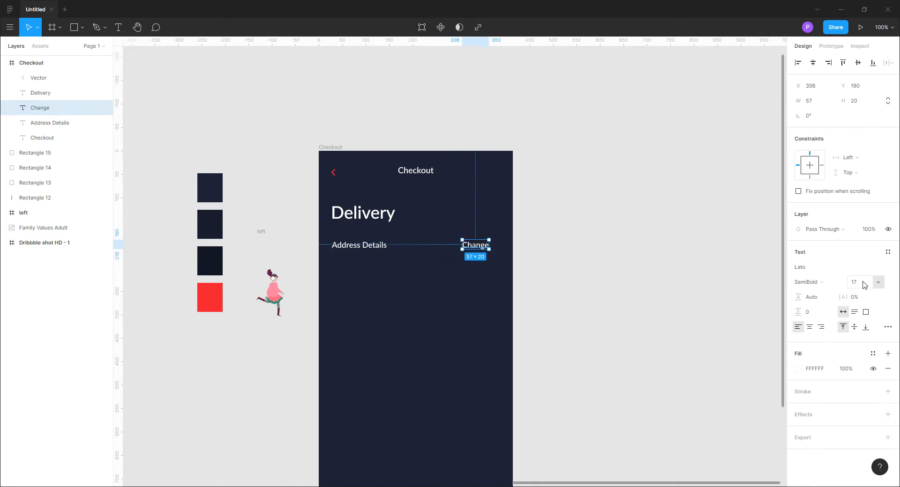
Set the font size of both the Address Details and Change labels to 18
left_click(66, 123)
left_click(855, 283)
key("Up")
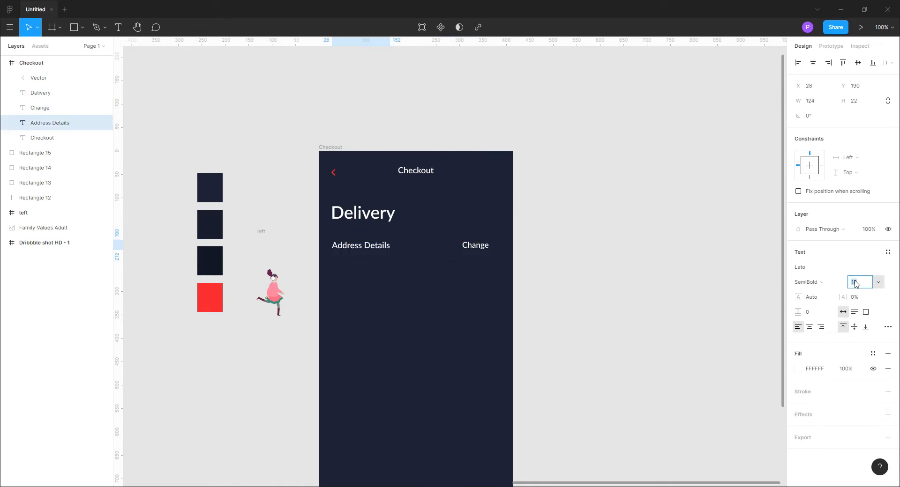
left_click(479, 248)
left_click(857, 283)
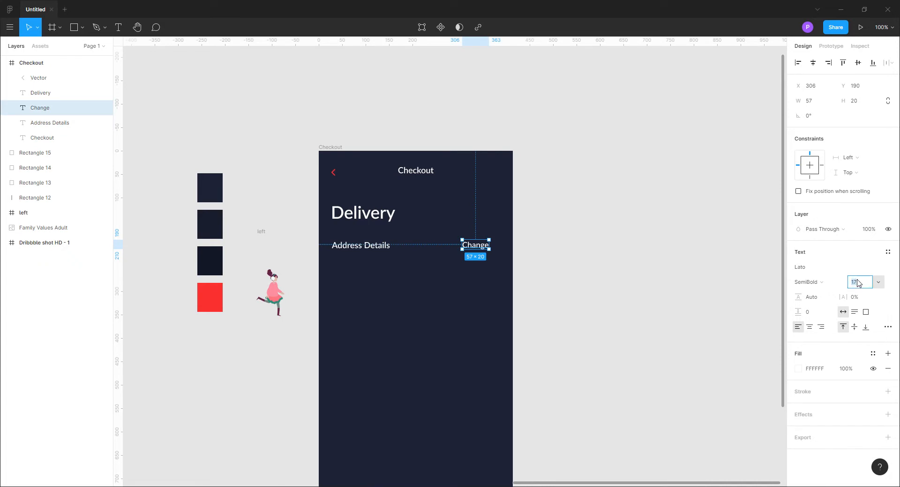
key("Up")
left_click(598, 336)
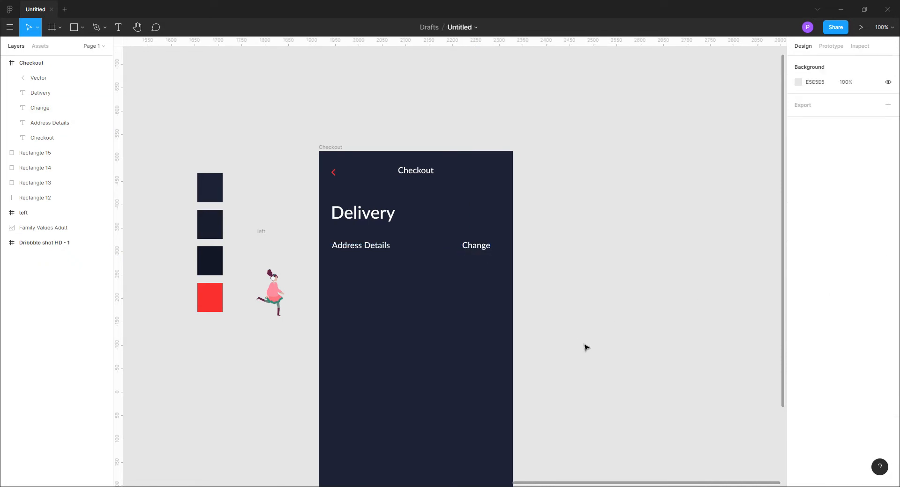
Draw a rectangle about 355 by 172 below the address labels and fill it with 171D2D from the second swatch
key("r")
mouse_move(332, 275)
left_mouse_down()
mouse_move(434, 386)
mouse_move(498, 357)
left_mouse_up()
left_click(798, 267)
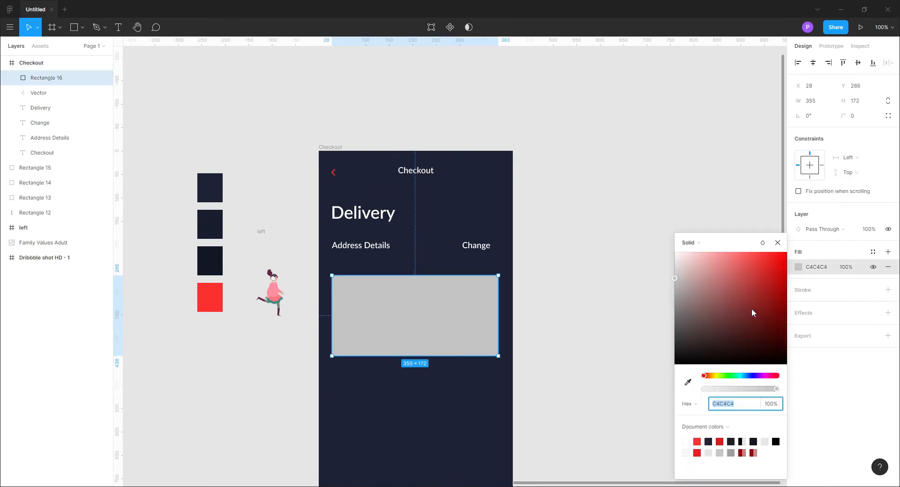
key("i")
left_click(220, 230)
left_click(776, 244)
Set the card rectangle's corner radius to 12 and extend its height to about 199
left_click(854, 116)
type("12")
key("Return")
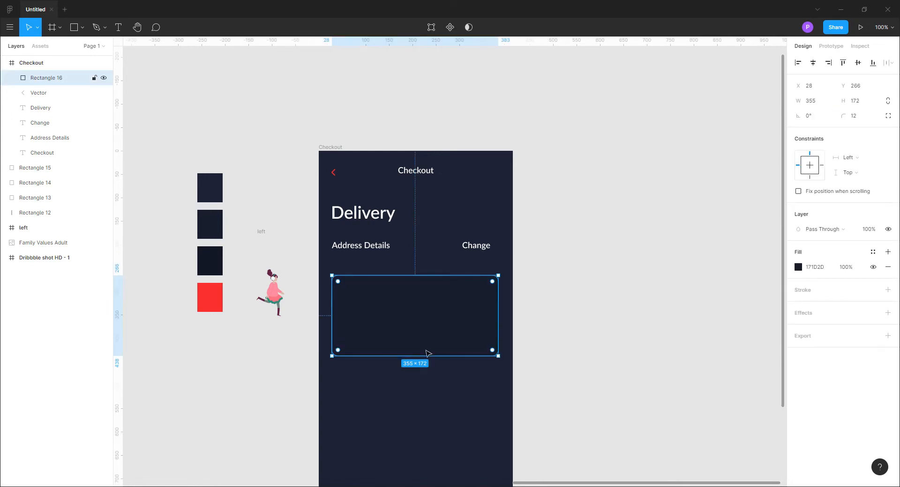
left_click(633, 317)
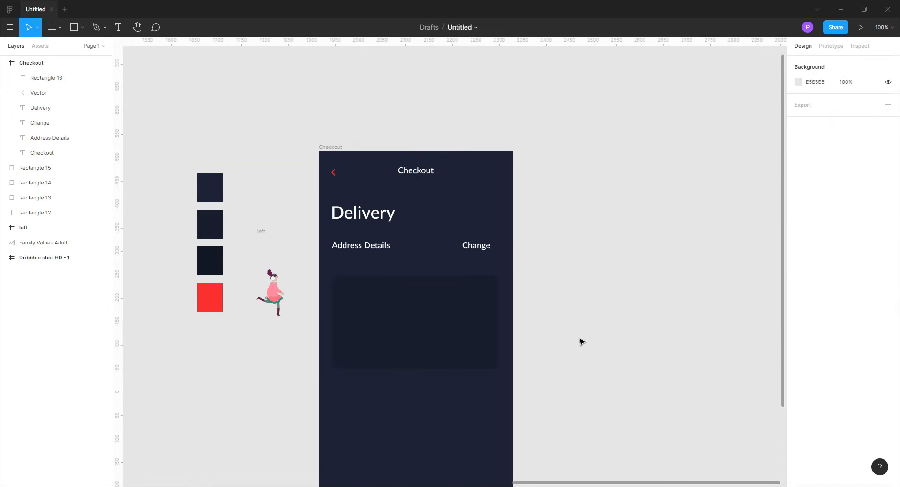
Move the Address Details and Change labels up together by 20 pixels
left_click_drag(437, 438, 454, 378)
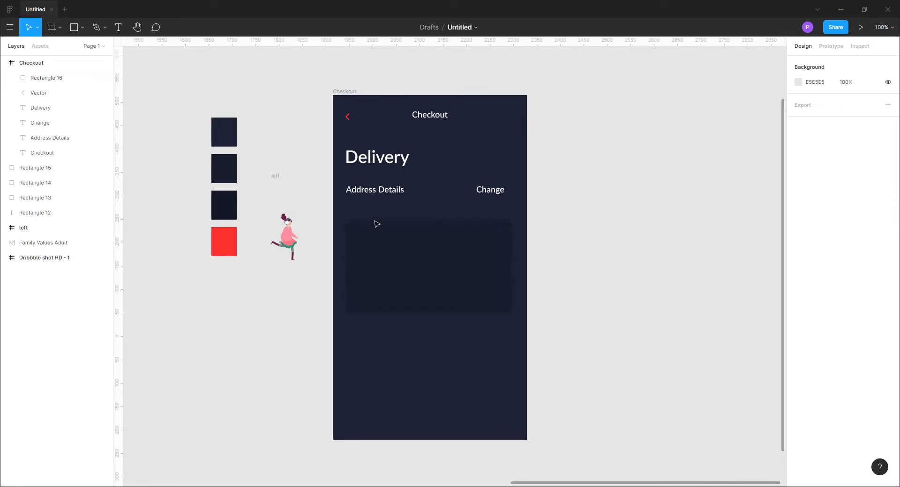
left_click_drag(327, 199, 526, 178)
key("shift+Up")
Move the Delivery heading up, closer to the Checkout title
key("shift+Up")
left_click(380, 156)
key("shift+Up")
key("shift+Up")
key("shift+Up")
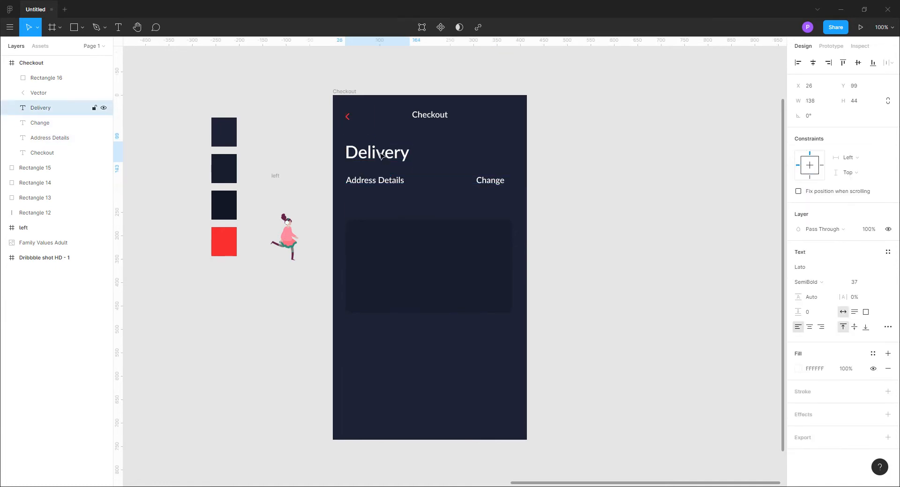
Move the address card rectangle up to just below the Address Details and Change labels
left_click(381, 252)
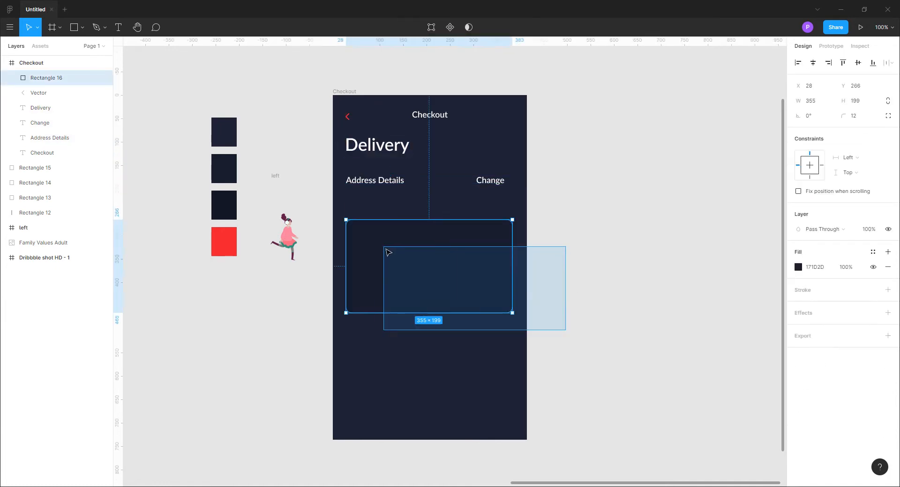
key("shift+Up")
key("shift+Up")
key("shift+Up")
key("shift+Up")
left_click(599, 258)
left_click_drag(445, 255, 444, 245)
key("Down")
key("Down")
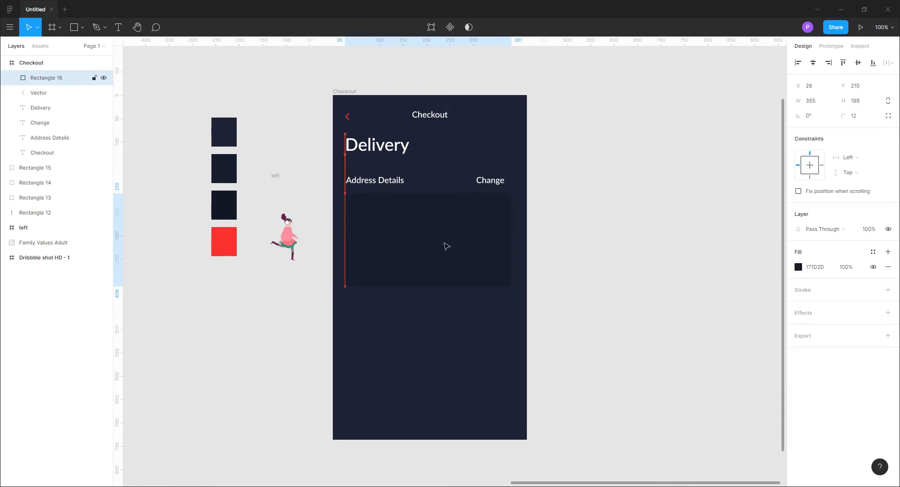
Add a text layer with the customer's full name inside the card and set its font size to 18
left_click(610, 260)
key("t")
left_click(368, 220)
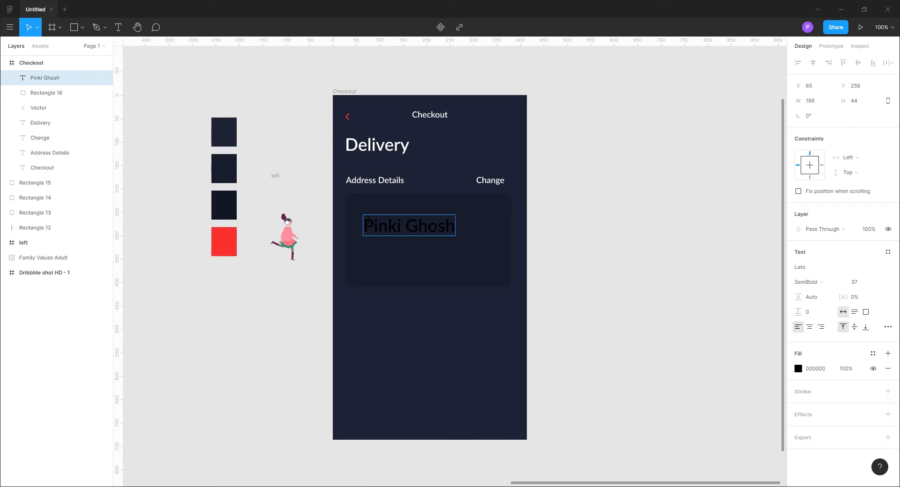
key("ctrl+a")
left_click(885, 282)
left_click(865, 371)
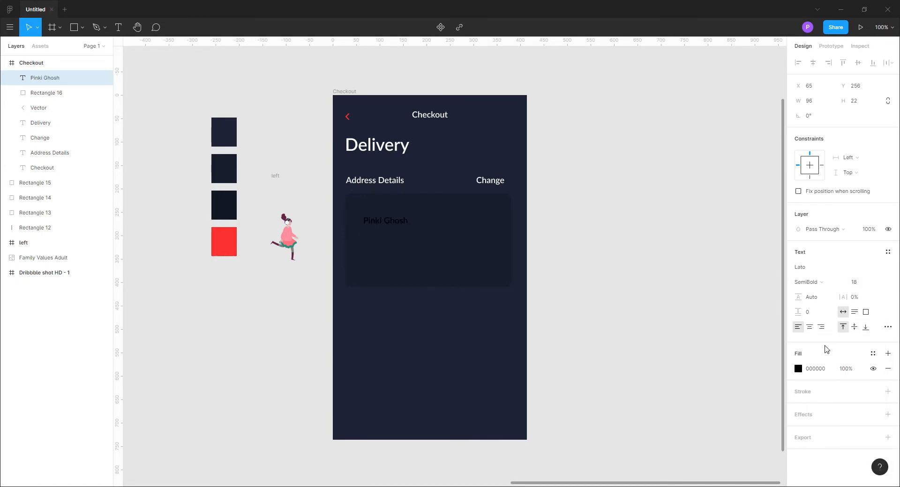
Fill the customer's name text with white, FFFFFF
left_click(798, 369)
left_click_drag(702, 283, 673, 254)
left_click(776, 244)
left_click(503, 229)
Place the name in the card's upper-left area and duplicate it below, replacing the copy's text with the street address
mouse_move(399, 221)
left_mouse_down()
mouse_move(390, 212)
mouse_move(387, 233)
left_mouse_up()
left_click(651, 287)
left_click(377, 212)
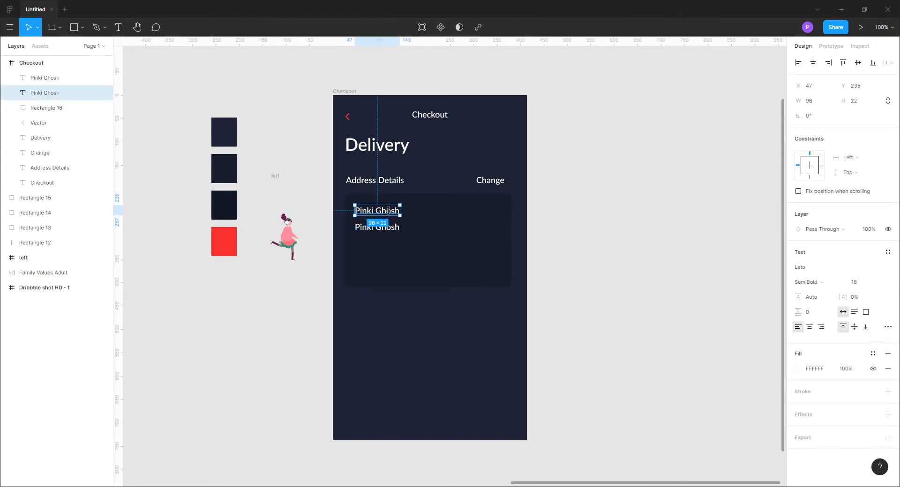
double_click(370, 230)
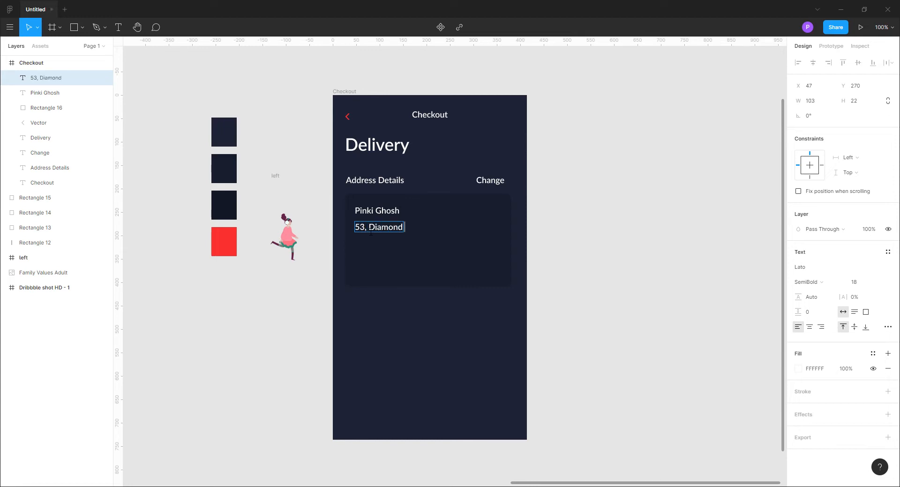
key("Escape")
Set the font size of the street address line to 16 and of the customer's name to 20
left_click(858, 282)
type("16")
key("Return")
left_click(641, 357)
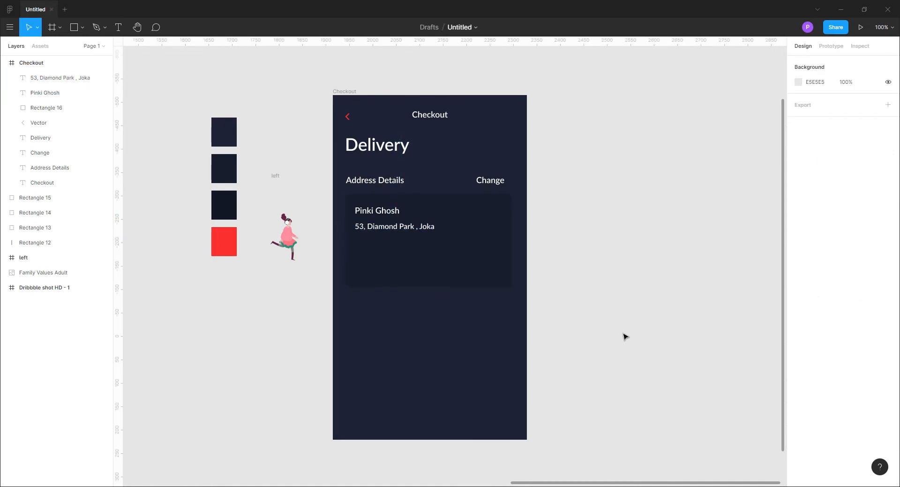
left_click(379, 211)
left_click(859, 282)
type("20")
key("Return")
left_click(624, 295)
Duplicate the street address line below itself and replace the copy's text with the city and postal code
left_click_drag(407, 228, 408, 245)
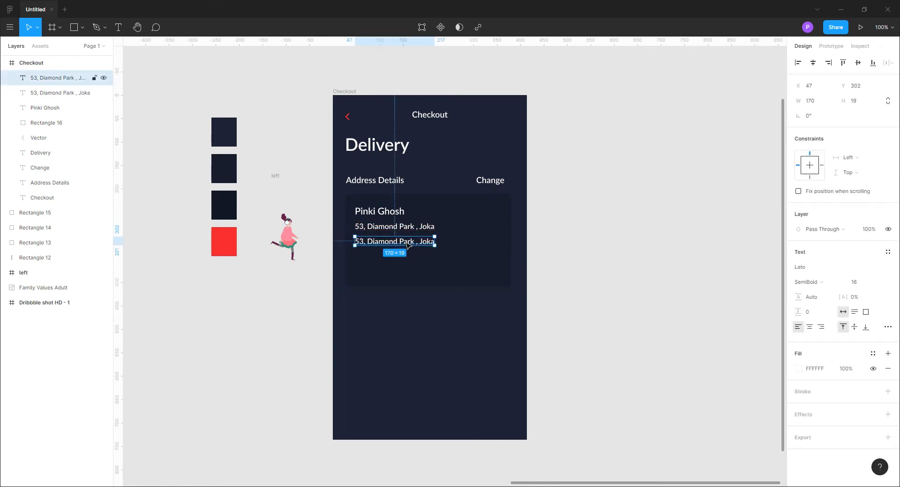
key("Return")
type("Kolkata :")
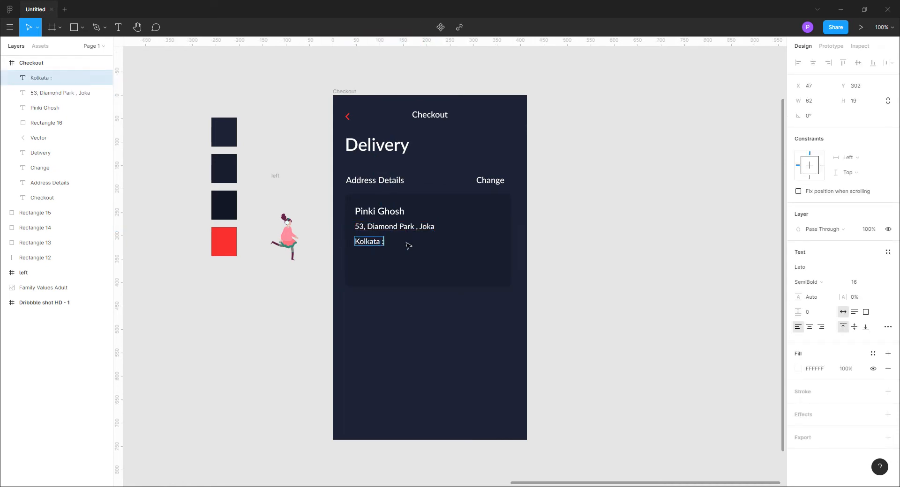
type(" 700123")
left_click(748, 351)
Duplicate the city line below with a wider gap and replace the copy's text with the phone number
left_click(434, 292)
left_click_drag(381, 243, 381, 265)
key("Return")
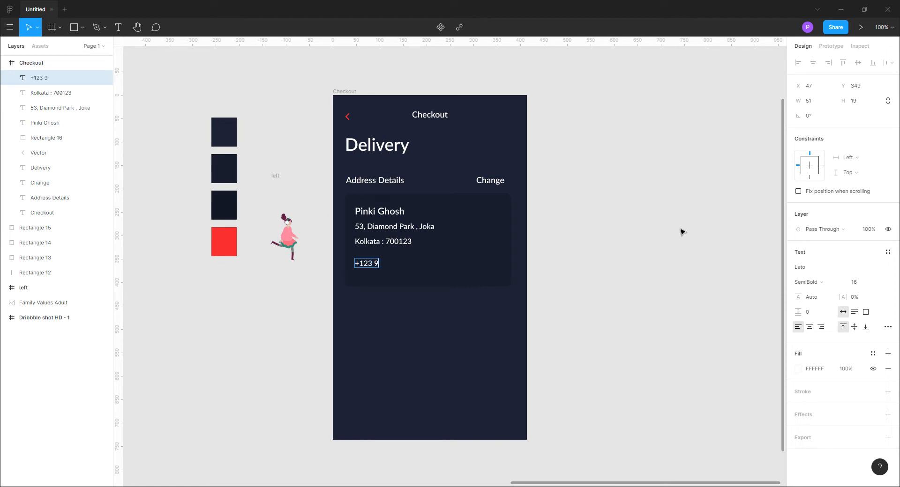
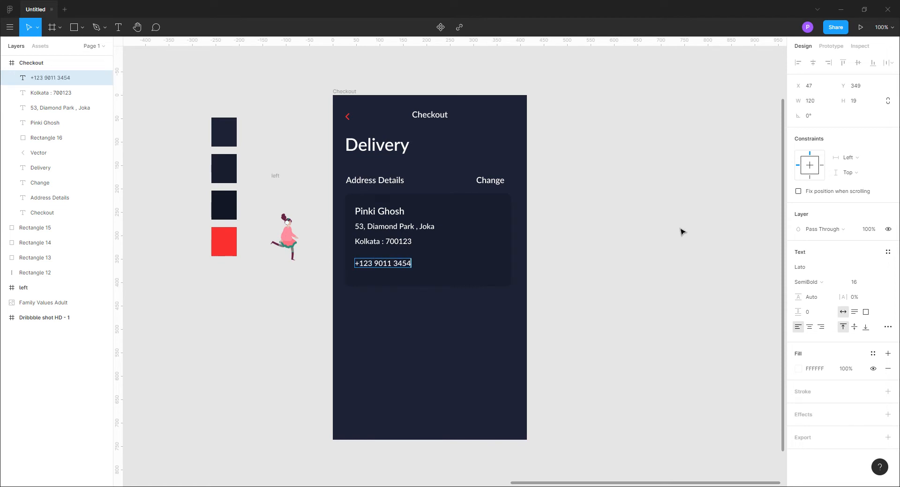
left_click(612, 316)
left_click(476, 305)
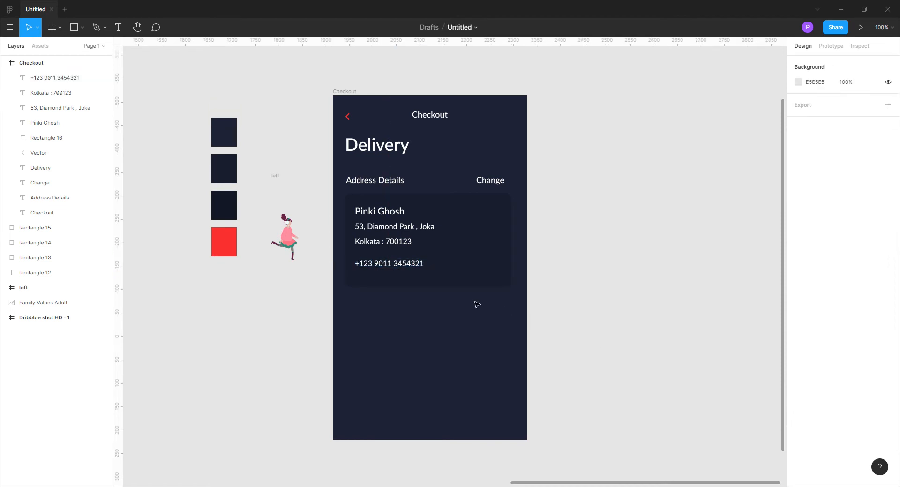
Shorten the address card rectangle to a height of 184 and nudge it down slightly
left_click(462, 276)
left_click_drag(446, 286, 446, 280)
left_click(499, 311)
left_click(491, 263)
key("Down")
key("Down")
key("Down")
key("Down")
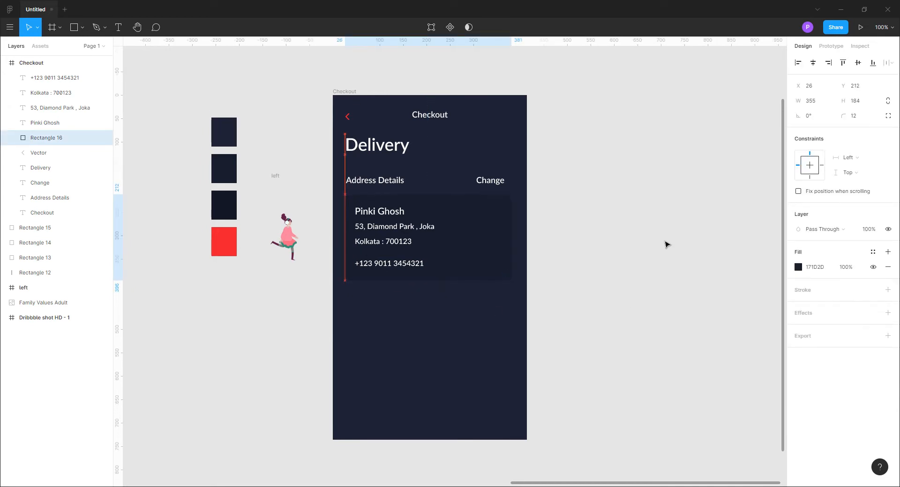
left_click(665, 243)
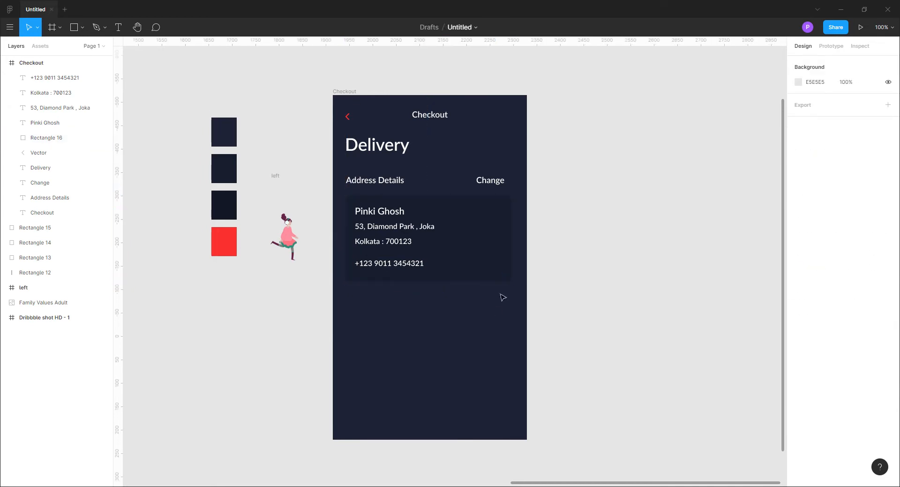
Duplicate the address card rectangle 28 pixels below the original and shorten the copy to a height of 149
left_click_drag(556, 296, 414, 269)
left_click(622, 324)
left_click(490, 265)
left_click_drag(491, 266, 493, 365)
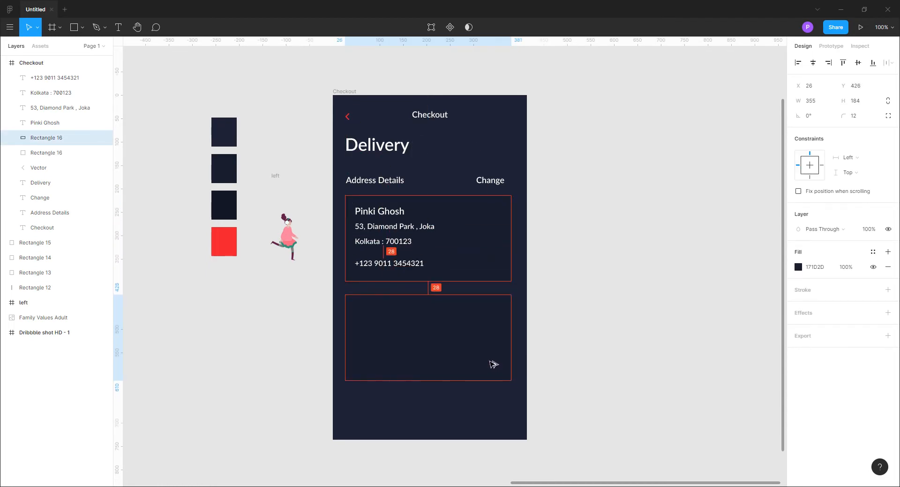
left_click(640, 310)
left_click(504, 348)
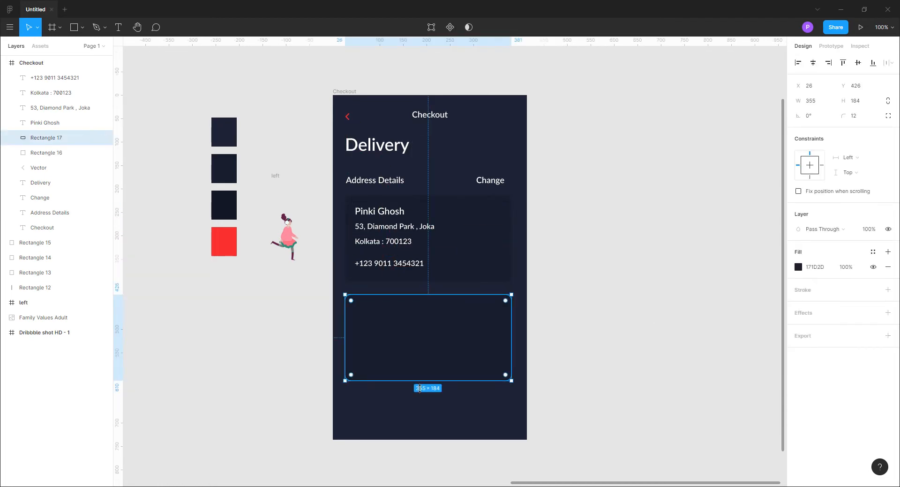
left_click_drag(420, 385, 419, 364)
left_click(616, 333)
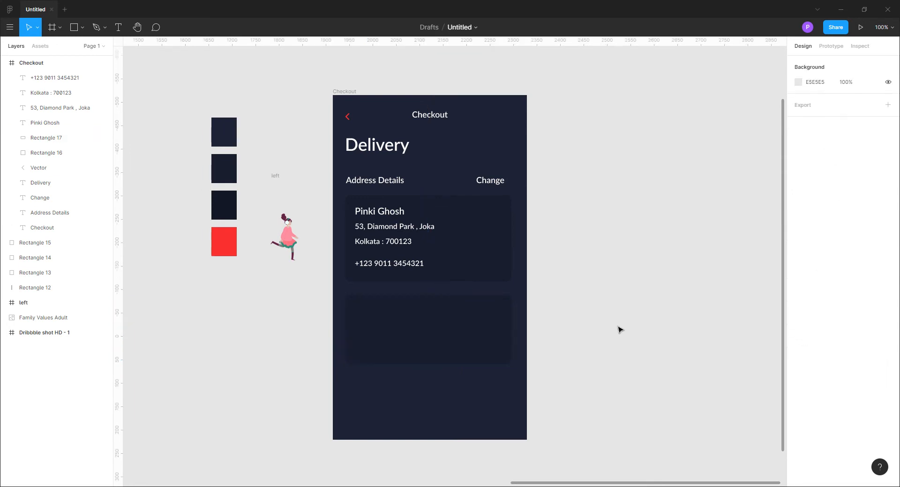
Draw a 23 by 23 circle in the second card's upper-left area with a red FB312F stroke and no fill
key("o")
left_click_drag(356, 307, 366, 318)
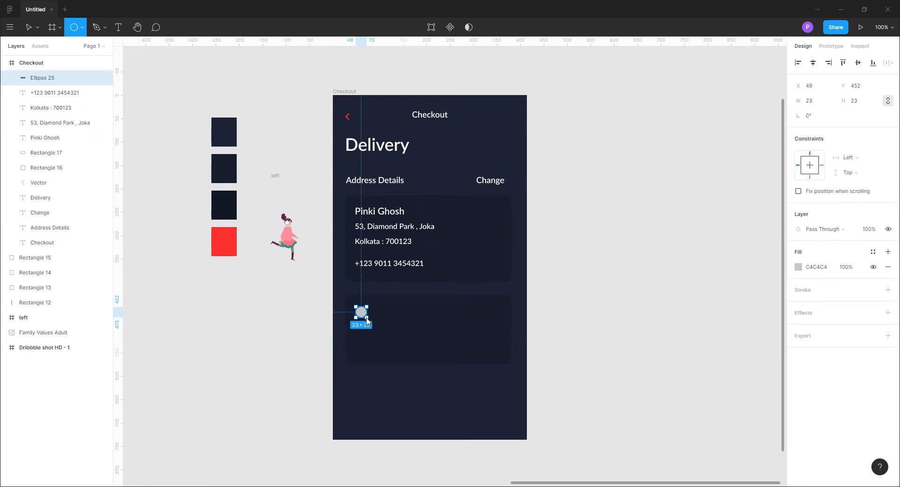
left_click(887, 291)
left_click(799, 305)
left_click(688, 382)
left_click(225, 253)
left_click(777, 243)
left_click(887, 267)
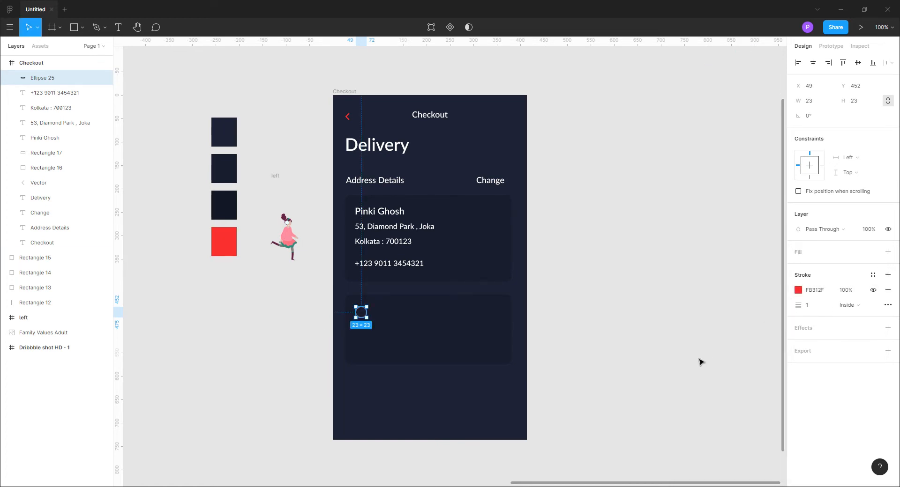
left_click(697, 347)
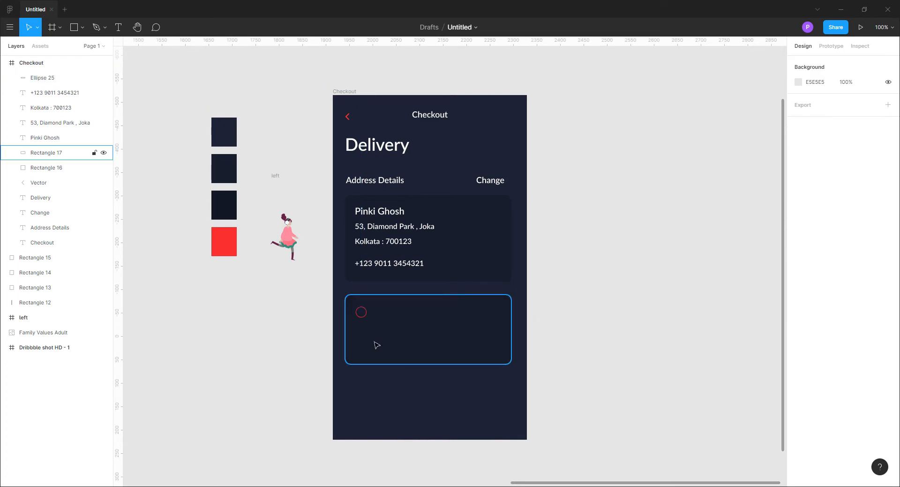
Copy the red ring in place and resize the copy to 18 by 18
left_click(368, 317)
key("ctrl+c")
key("ctrl+v")
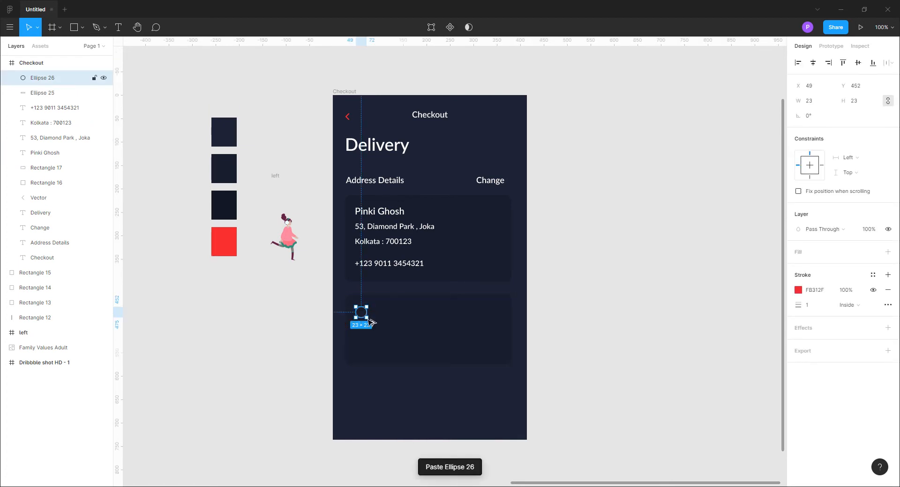
left_click(819, 102)
type("19")
key("Return")
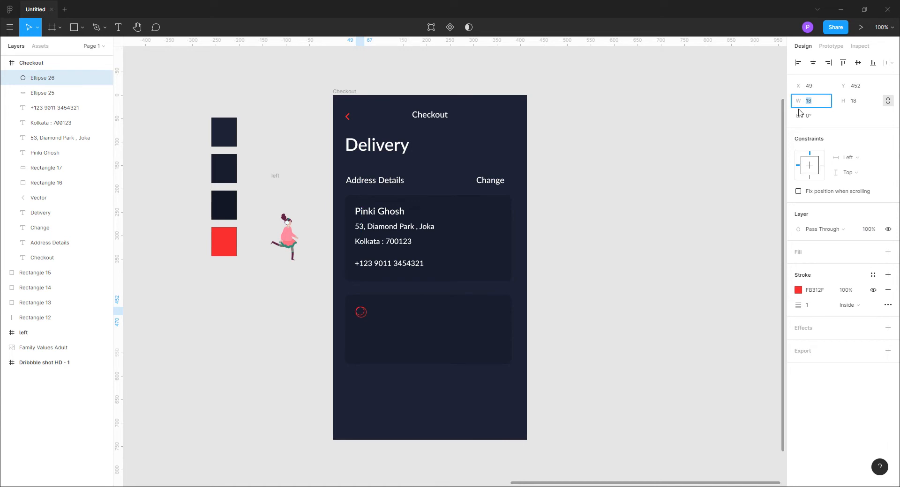
Add a fill to the inner circle in red FB312F, sampled from the red swatch
left_click(887, 252)
left_click(798, 267)
left_click(687, 384)
left_click(231, 244)
key("Escape")
left_click(693, 333)
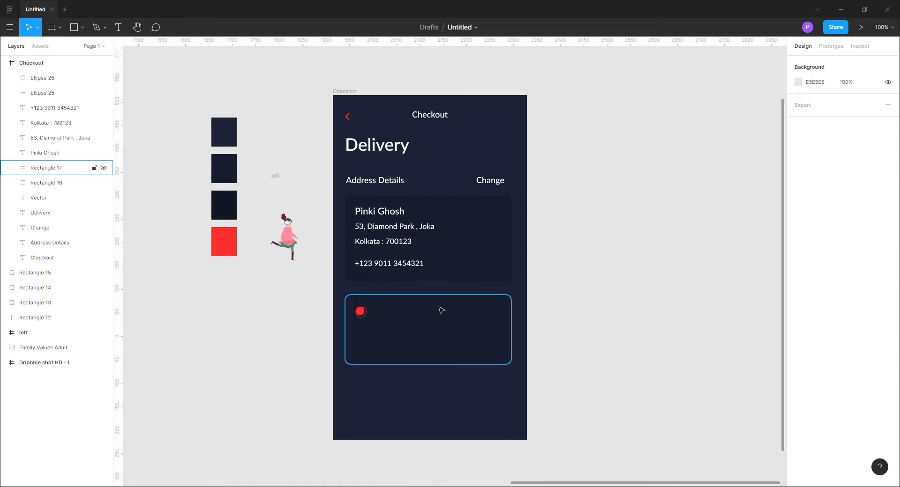
Shrink the inner red circle, leaving it without a stroke, and move it to the middle of the ring
key("ctrl+equal")
left_click(274, 366)
left_click(815, 101)
type("14")
key("Return")
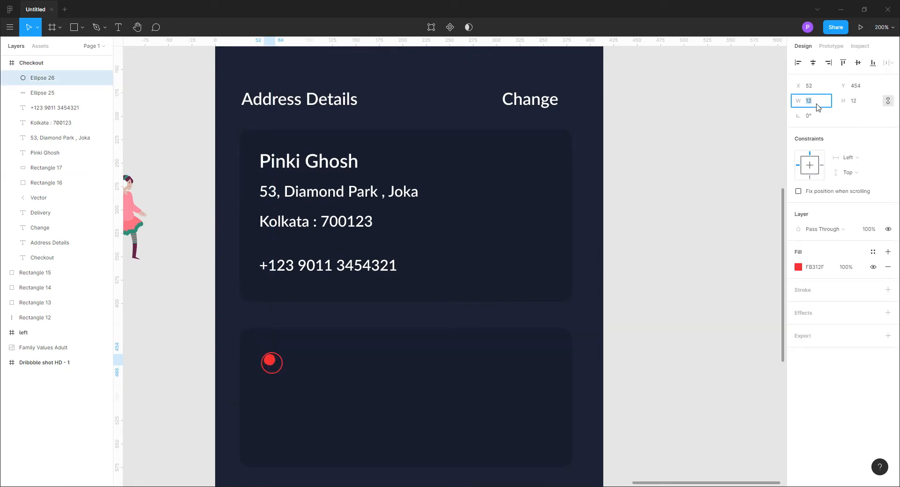
key("Escape")
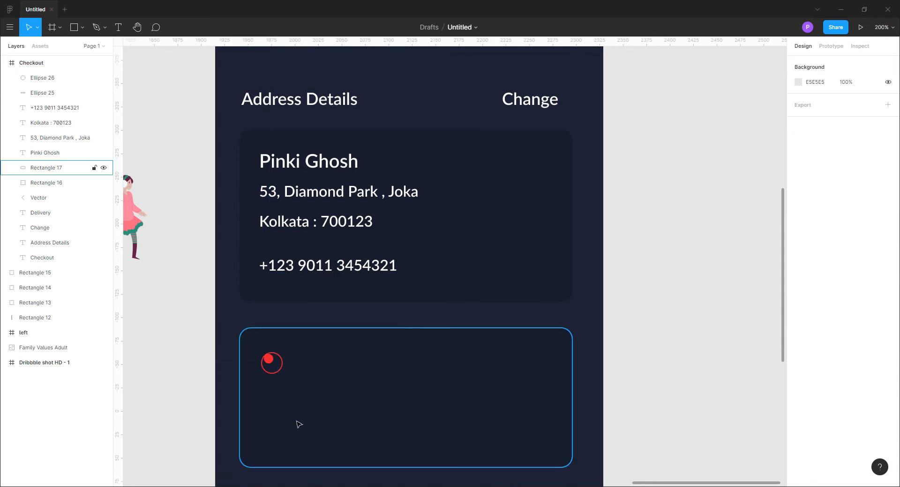
left_click_drag(269, 360, 272, 364)
left_click(682, 311)
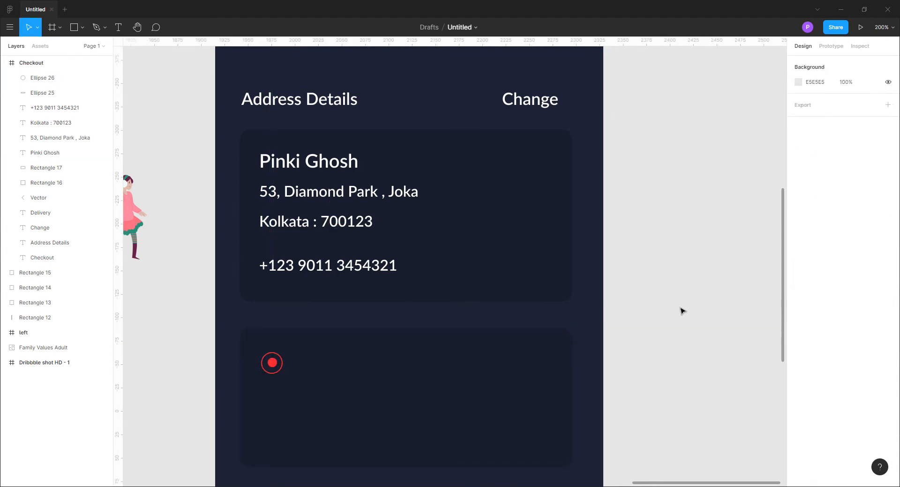
Set the inner red dot's size to 12 by 12
key("ctrl+minus")
left_click(363, 311)
left_click(818, 102)
type("12")
key("Return")
key("Escape")
left_click(361, 313)
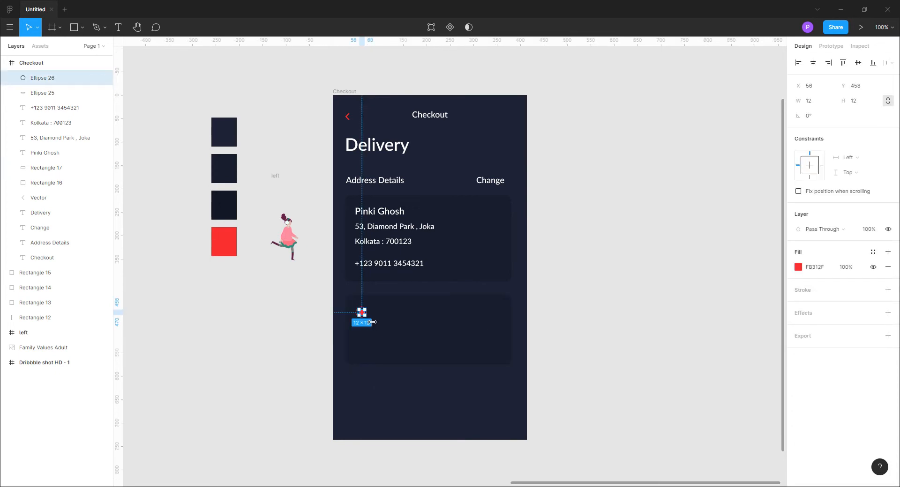
Align the inner dot and the outer ring on their horizontal and vertical centres
key("ctrl+plus")
key("ctrl+plus")
left_click_drag(426, 354, 665, 181)
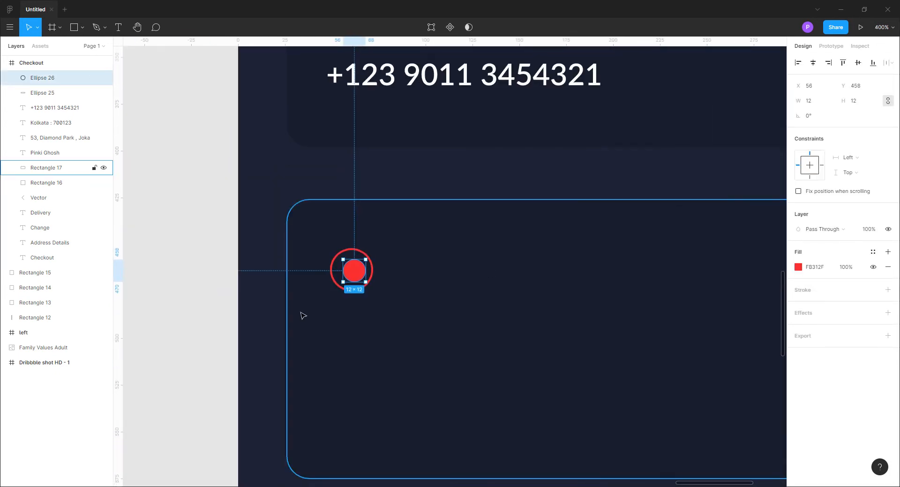
left_click(303, 315)
left_click(343, 290)
left_click(358, 275, "shift")
left_click(811, 63)
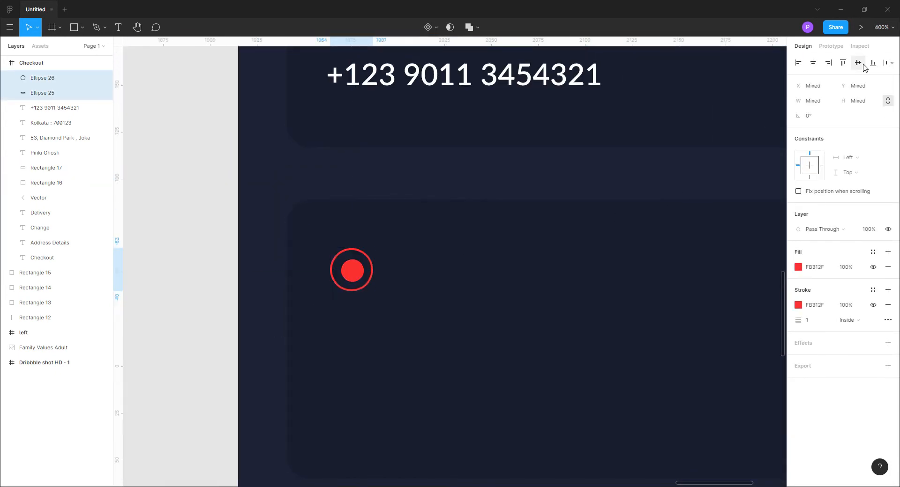
key("Escape")
Make the inner dot slightly smaller and realign its centre with the outer ring
left_click(352, 271)
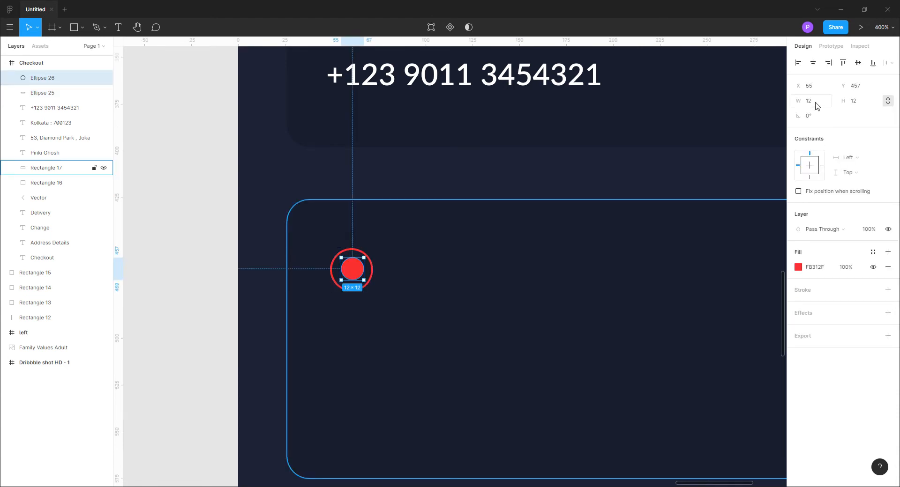
left_click(297, 356)
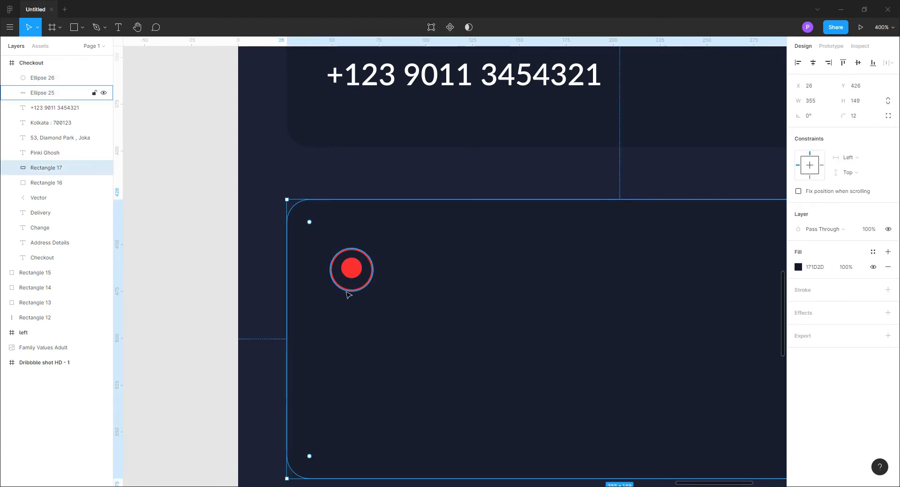
left_click(356, 277)
left_click(356, 276, "shift")
left_click(857, 62)
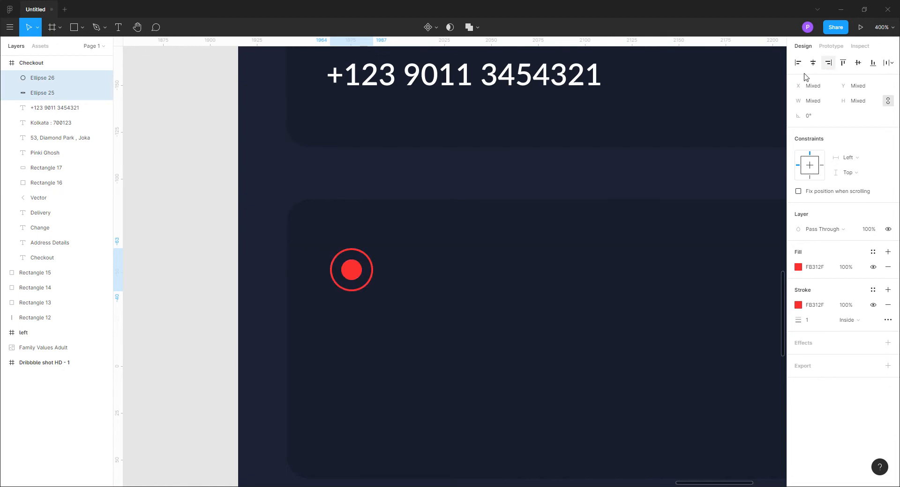
left_click(207, 296)
Duplicate the outer ring without its dot and place the copy directly below the radio button, at Y 492
key("ctrl+minus")
left_click_drag(460, 329, 300, 362)
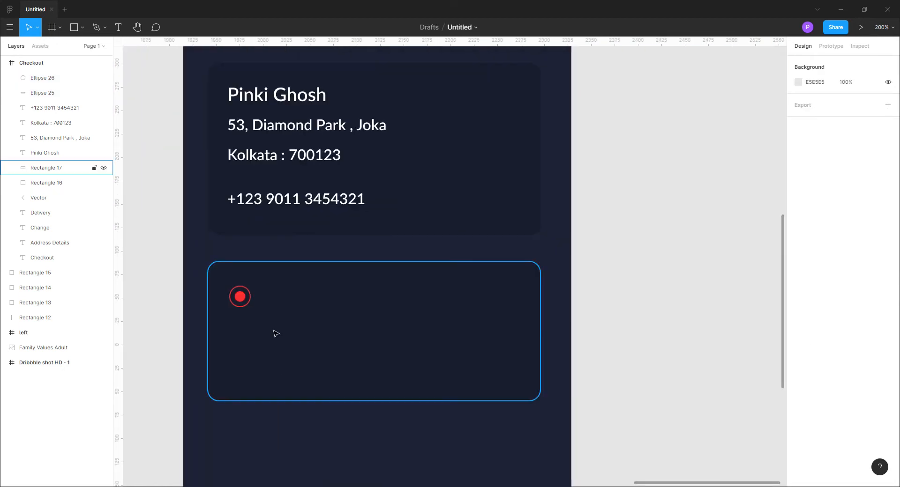
left_click(244, 308)
key("ctrl+c")
key("ctrl+v")
key("ctrl+minus")
key("shift+Down")
key("shift+Down")
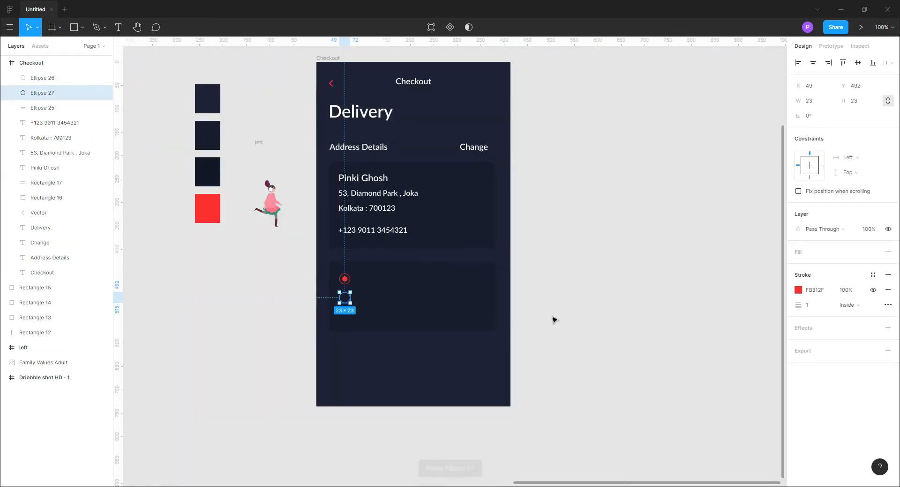
Change the lower ring's stroke colour to grey 7C7A7A
left_click(798, 290)
left_click(676, 311)
left_click(778, 243)
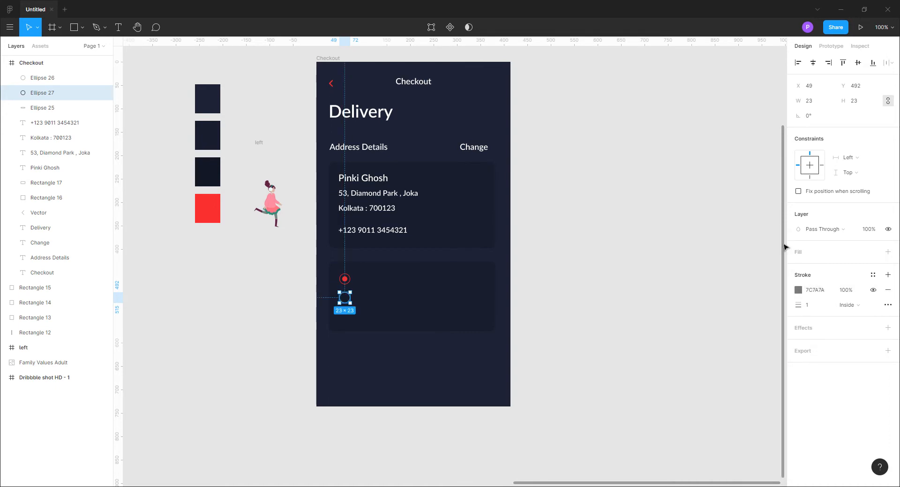
Change the stroke alignment of the lower ring, comparing the available alignment options
left_click(848, 305)
left_click(857, 293)
left_click(668, 312)
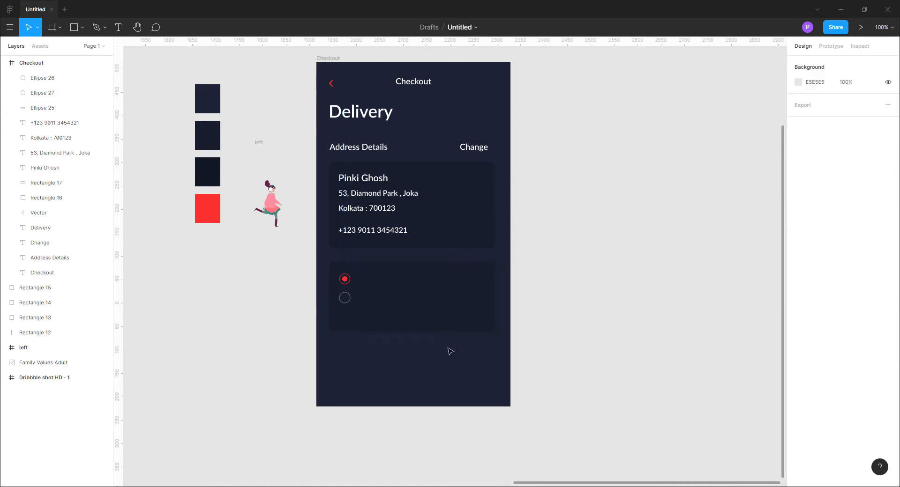
left_click(345, 297)
left_click(849, 305)
left_click(853, 316)
left_click(751, 340)
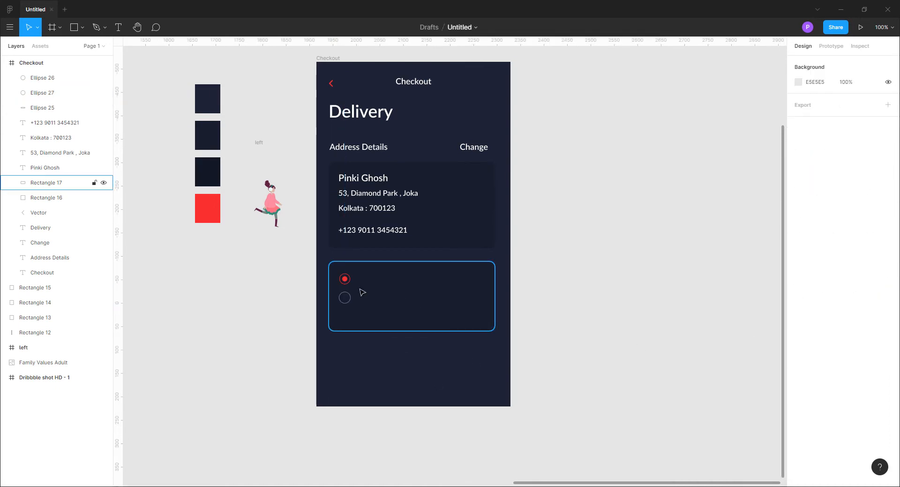
left_click(345, 298)
left_click(849, 305)
left_click(864, 316)
left_click(688, 339)
Duplicate the phone number text next to the upper radio button and change its wording to "Door Delivery"
left_click(381, 233)
left_click_drag(381, 232, 405, 281)
key("Return")
type("D")
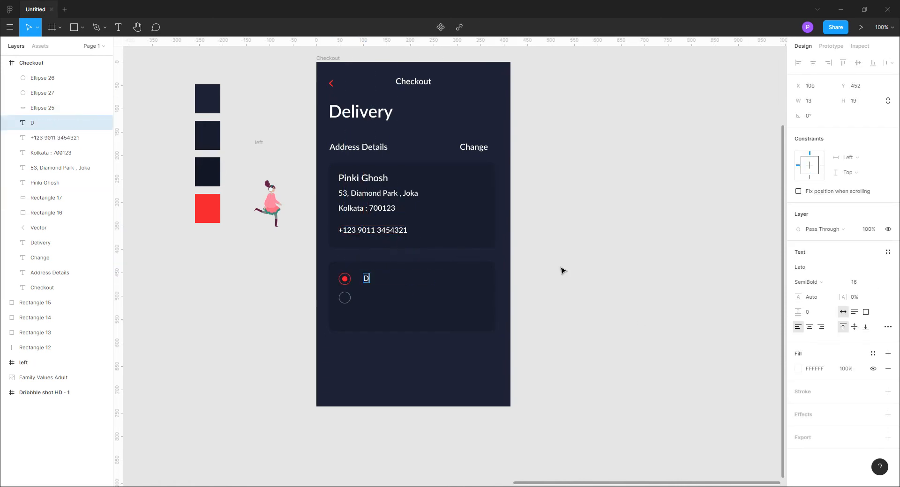
type("oor Delivery")
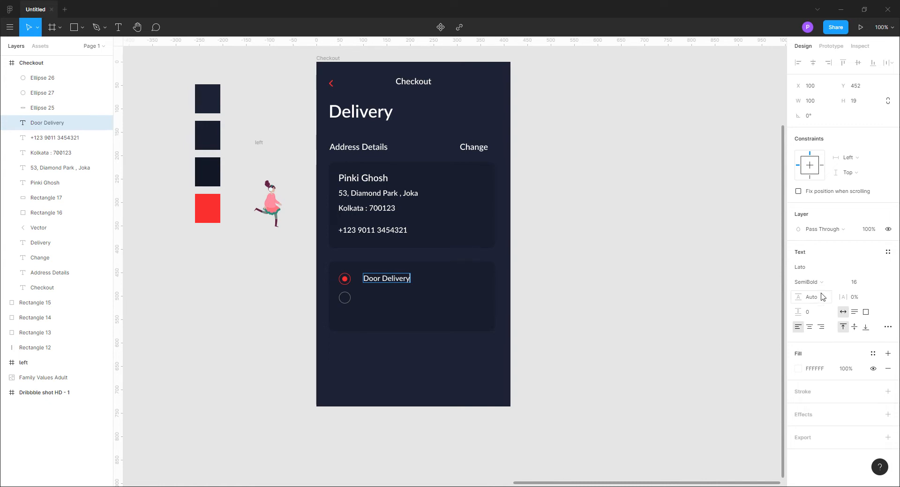
Set the Door Delivery label's font weight to Regular
key("ctrl+a")
left_click(822, 283)
left_click(821, 260)
key("Escape")
key("Escape")
left_click(391, 280)
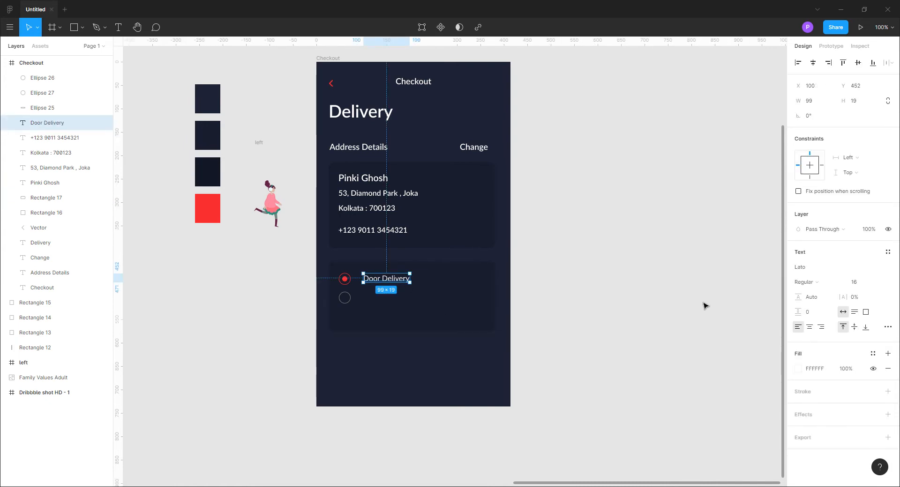
Duplicate the Door Delivery label beside the lower ring, reword the copy as "Pick Up" and nudge it slightly down
left_click_drag(386, 279, 386, 298, "alt")
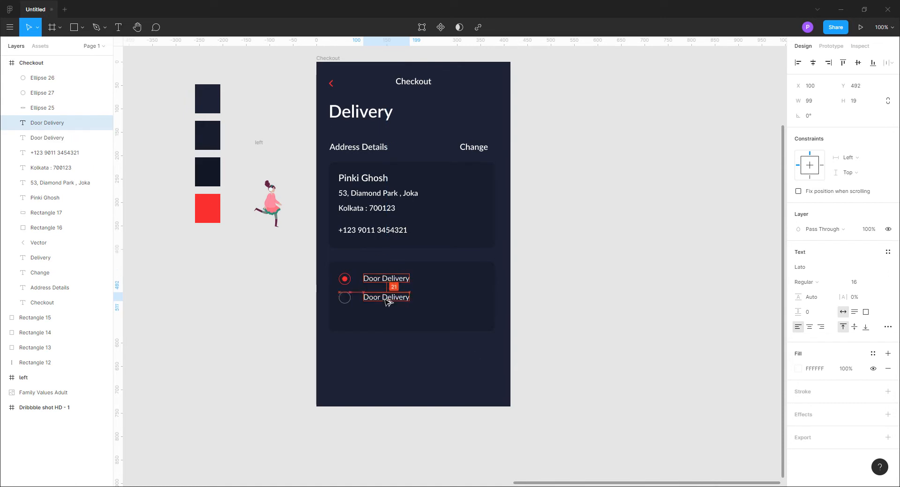
type("Pick")
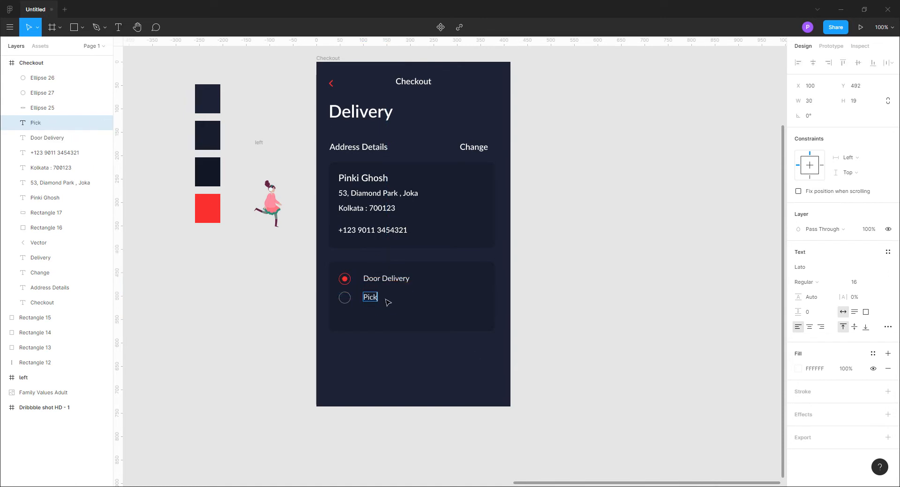
key("Escape")
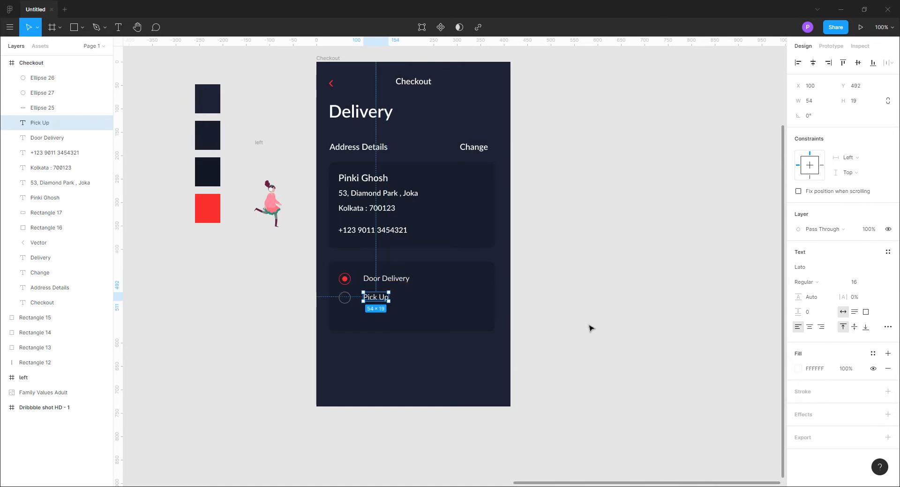
key("Down")
key("Down")
left_click(657, 288)
Shorten the radio-button card to a height of 121 and duplicate it below at Y 578
left_click(441, 313)
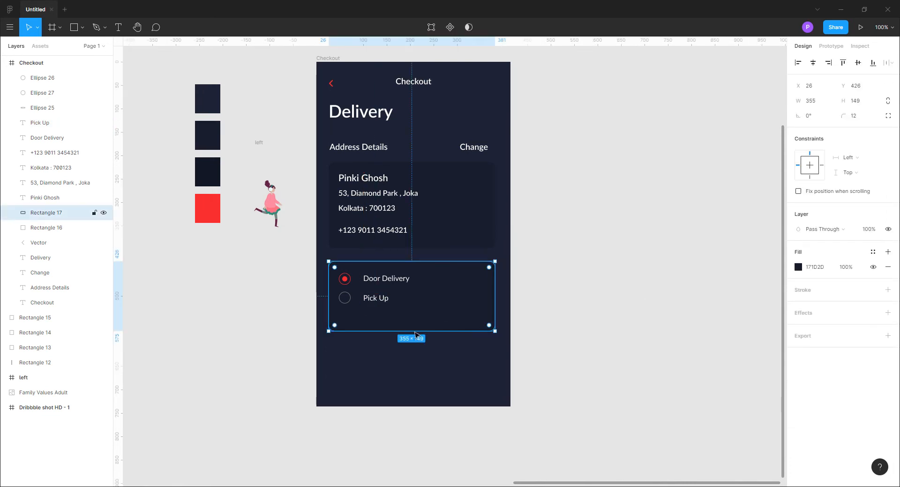
left_click(603, 336)
left_click(472, 308)
left_click_drag(472, 307, 467, 379)
Fill the duplicated card with red FB312F sampled from the red swatch
left_click(798, 268)
left_click(687, 379)
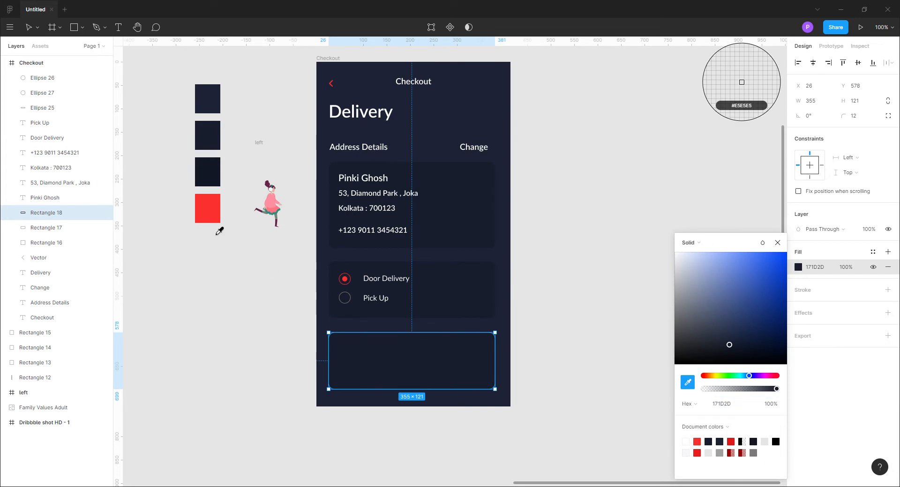
left_click(207, 209)
key("Escape")
Set the red rectangle's height to 60 and move it down to Y 608
left_click_drag(430, 394, 431, 364)
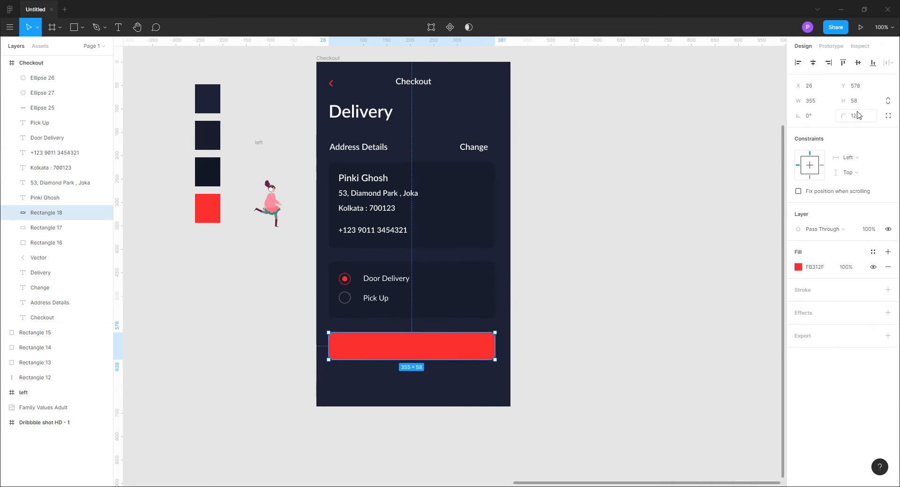
type("60")
key("Return")
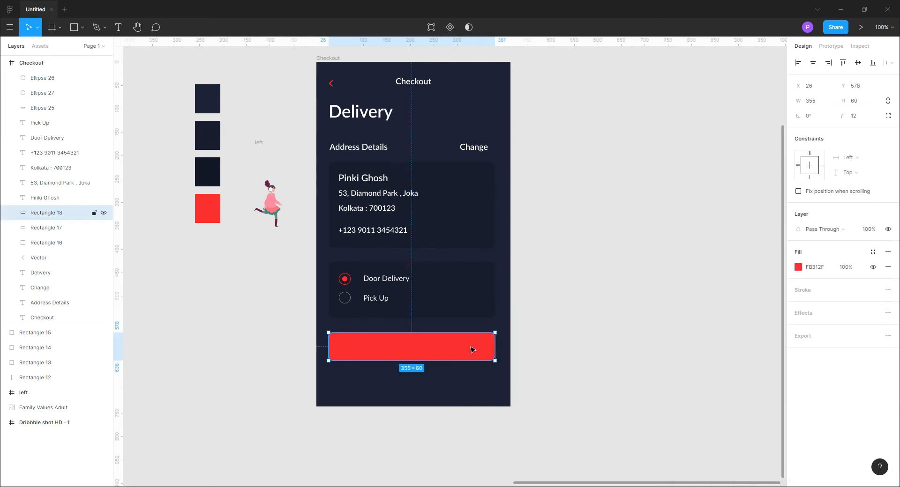
left_click_drag(470, 347, 475, 351)
left_click(596, 375)
scroll(597, 372, "up", 1)
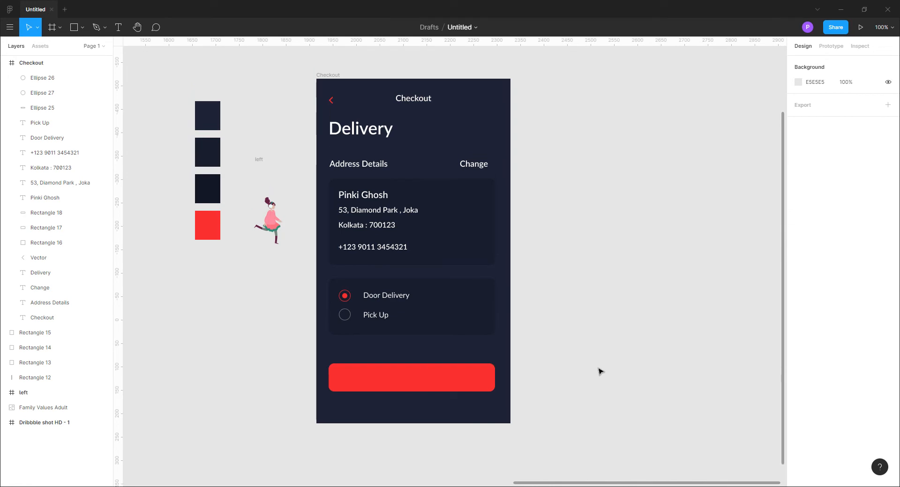
Duplicate the customer name text onto the red button and change its wording to "Proceed to Payment"
left_click(356, 199)
left_click_drag(356, 199, 376, 380, "alt")
double_click(376, 377)
type("Proceed to")
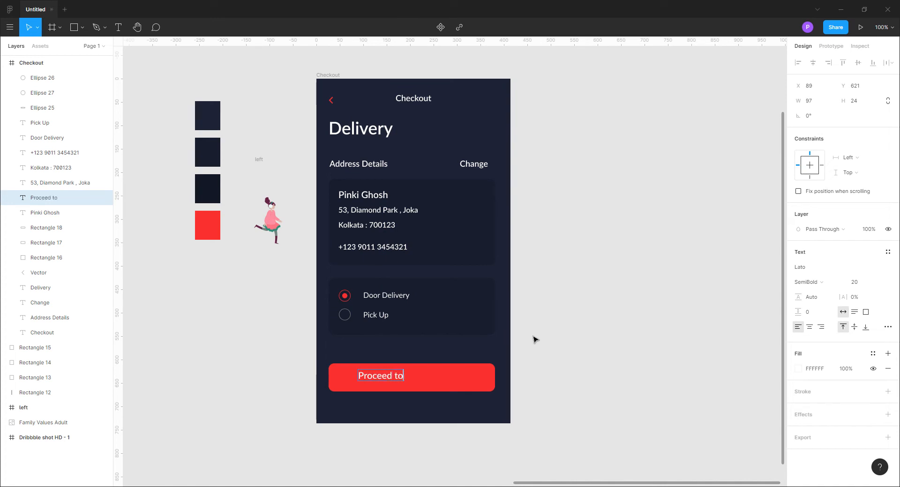
Set the Proceed to Payment label's font weight to Bold
key("ctrl+a")
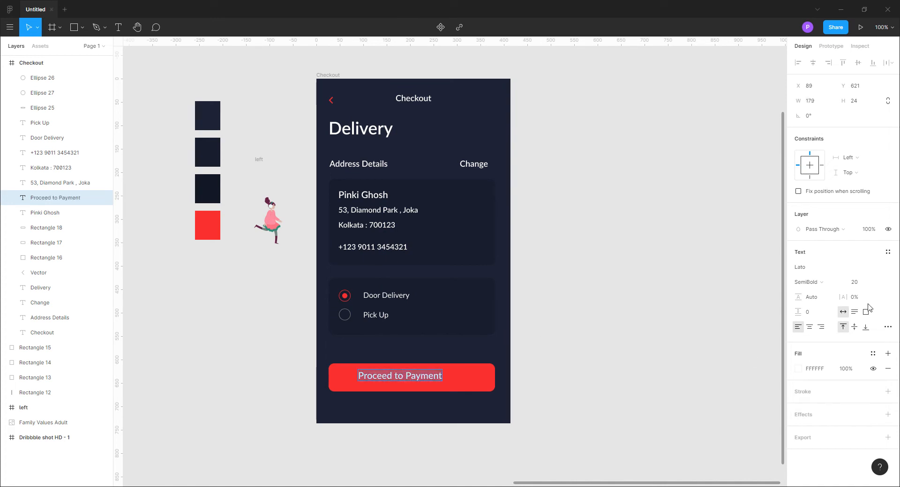
left_click(530, 394)
left_click(821, 283)
left_click(820, 293)
left_click(569, 343)
Centre the Proceed to Payment label horizontally and vertically on the red button
left_click(411, 378)
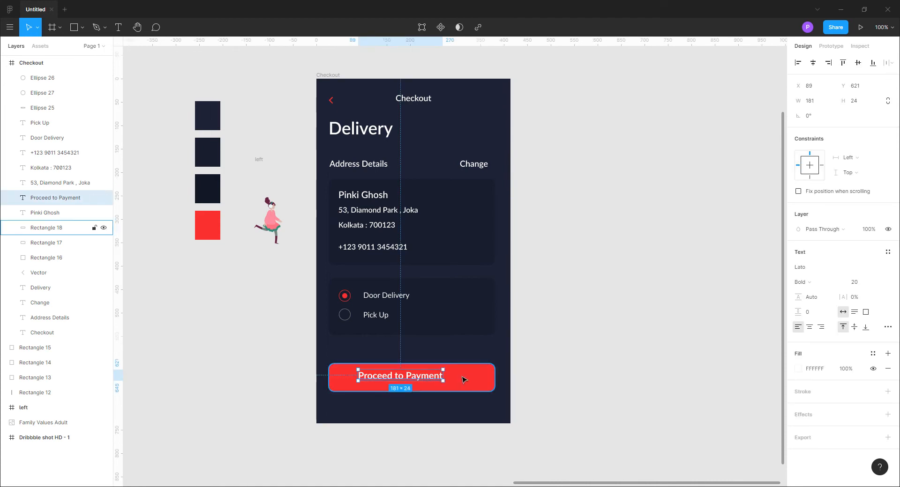
left_click(462, 378, "shift")
left_click(813, 63)
left_click(858, 64)
left_click(597, 315)
Set the Proceed to Payment label's font size to 18 and centre it on the button again
left_click(397, 380)
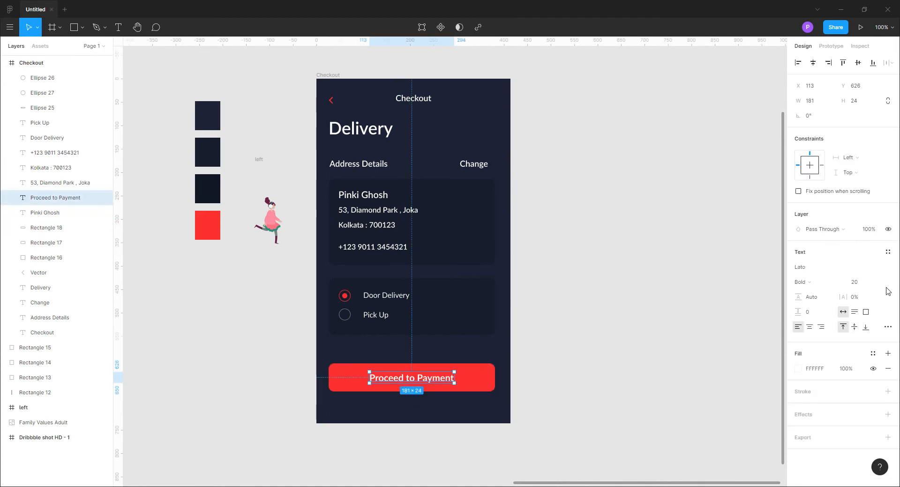
type("18")
key("Return")
left_click(446, 398)
left_click(441, 378)
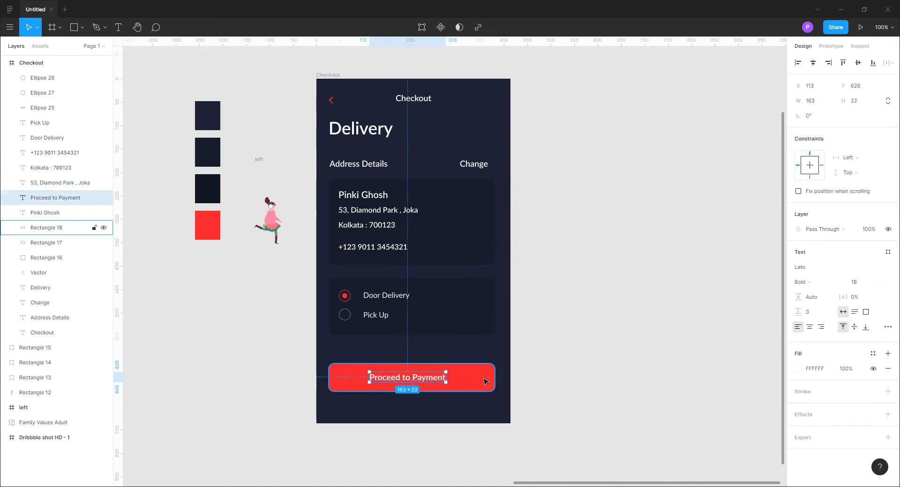
left_click(485, 377, "shift")
left_click(814, 63)
left_click(656, 367)
Add a drop shadow to the red button, using the button's own red FB312F as the shadow colour
left_click(490, 377)
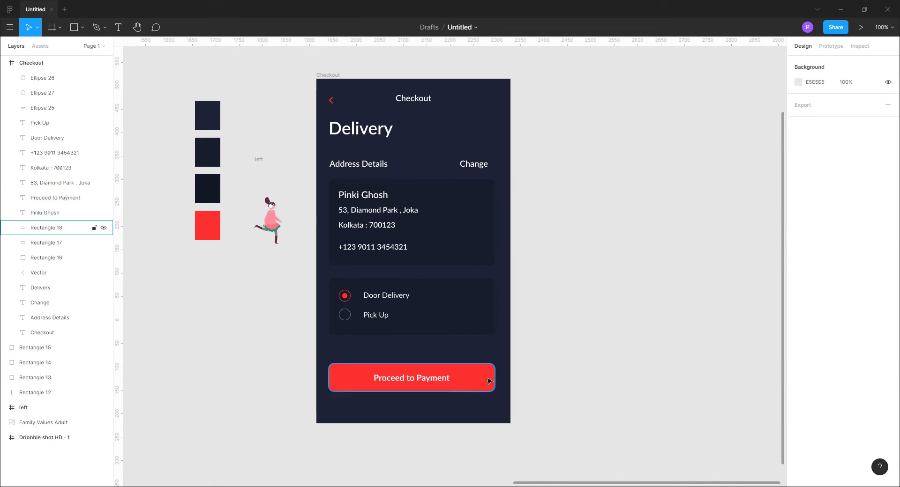
left_click(887, 313)
left_click(796, 330)
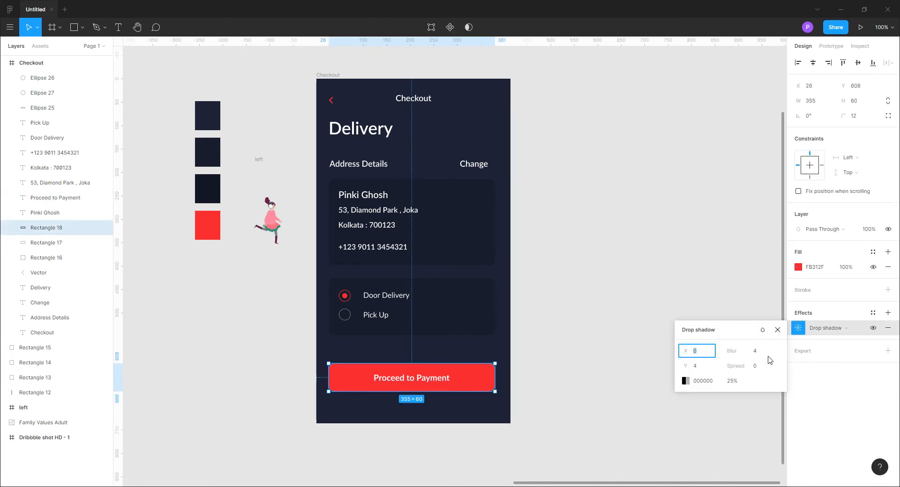
left_click(687, 381)
left_click(576, 383)
left_click(472, 376)
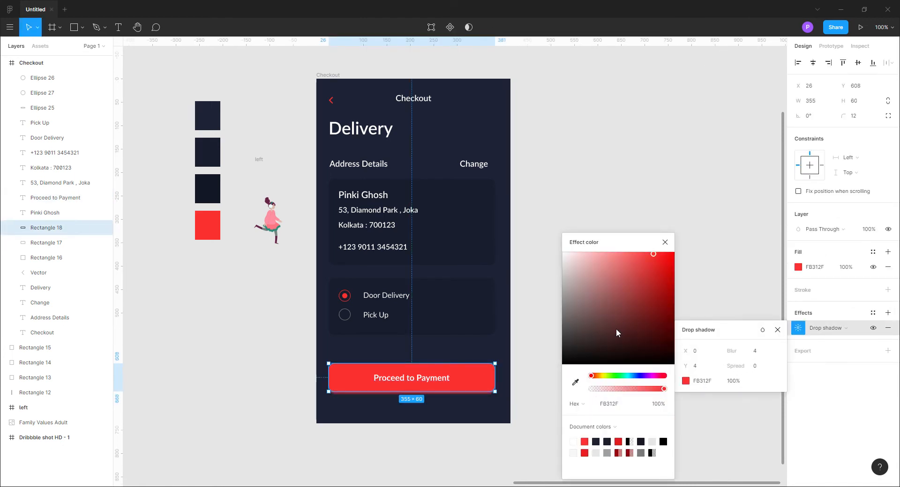
Darken the shadow colour to C61E1C at 42% opacity and set its blur to 12
left_click(658, 281)
left_click_drag(657, 389, 614, 389)
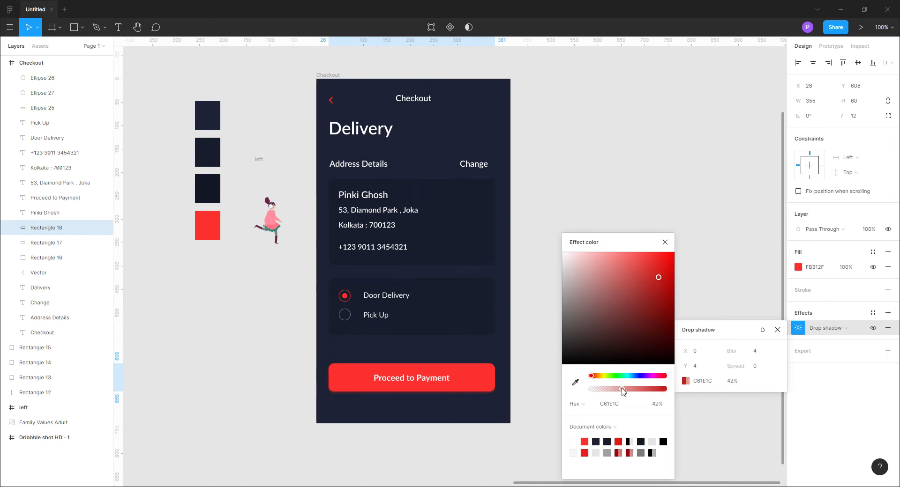
left_click(664, 242)
key("Escape")
left_click(669, 333)
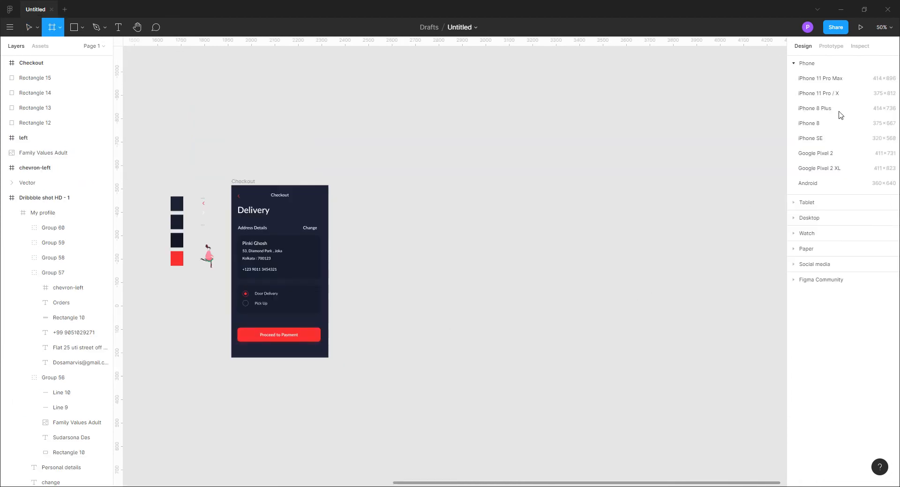
Add an iPhone 8 Plus frame beside the Checkout frame at X 2412, Y -515, and fill it with swatch colour 1D2235
left_click(815, 108)
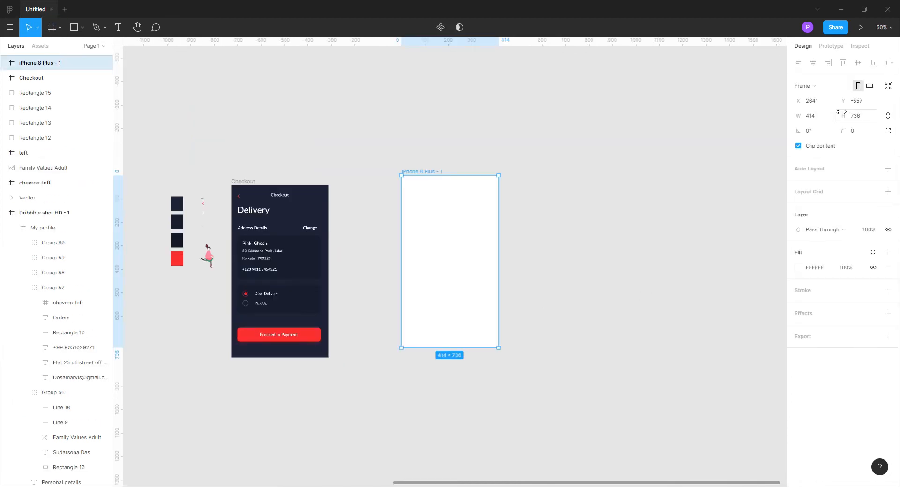
left_click_drag(415, 176, 361, 185)
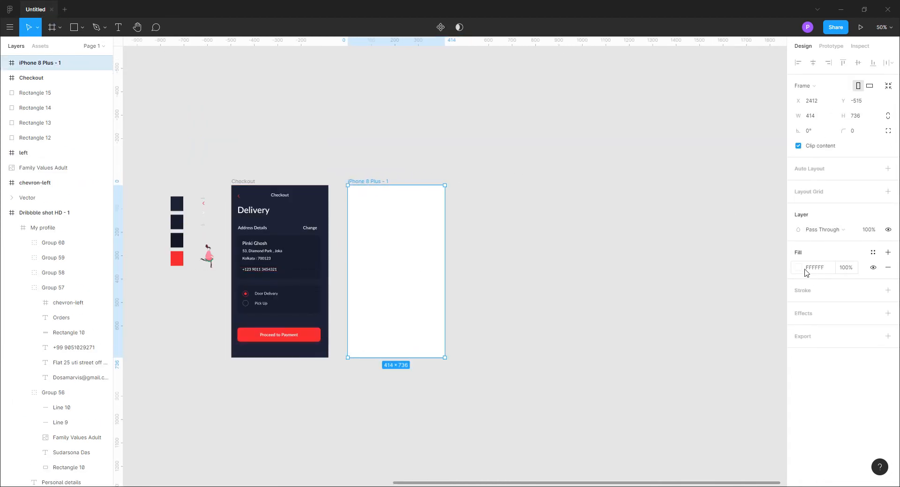
left_click(798, 268)
left_click(688, 383)
left_click(179, 206)
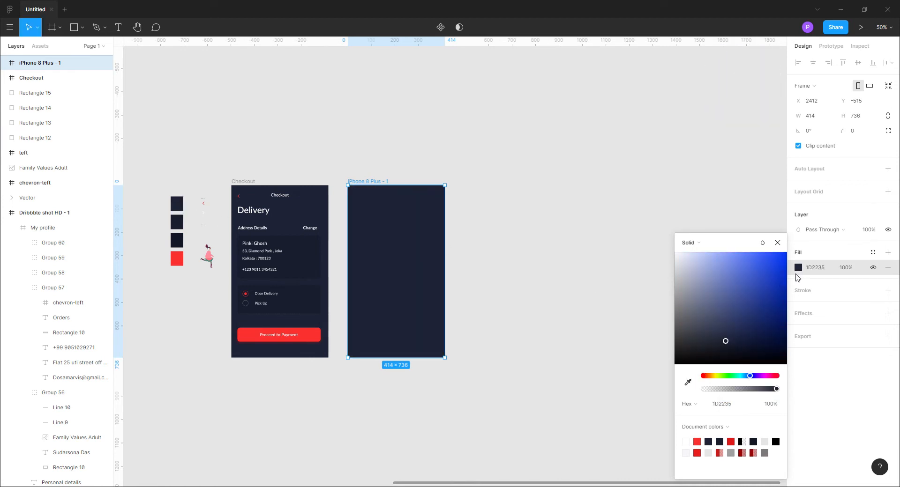
left_click(777, 243)
left_click(596, 248)
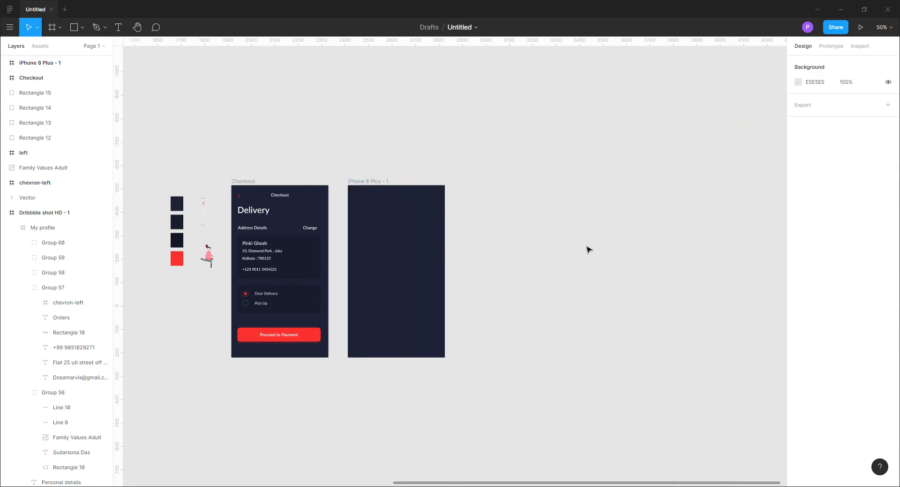
Rename the new frame as My Profile
left_click(379, 185)
double_click(46, 63)
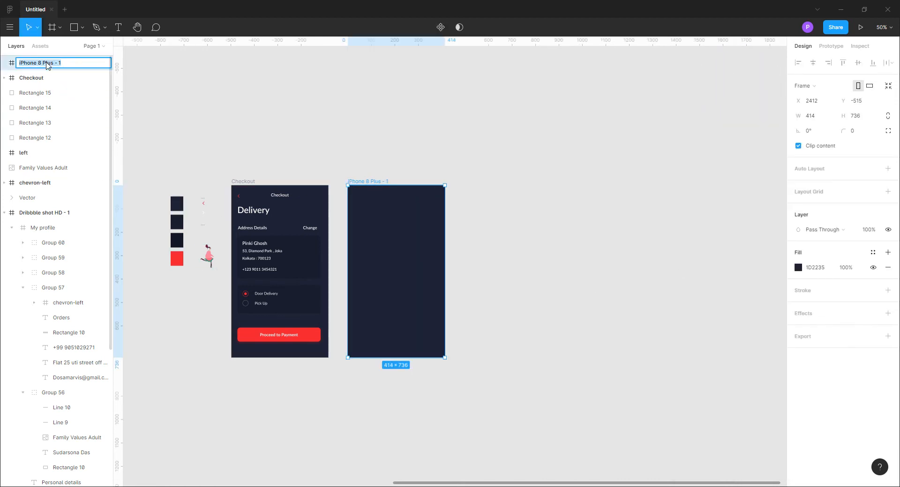
type("My Profile")
left_click(528, 268)
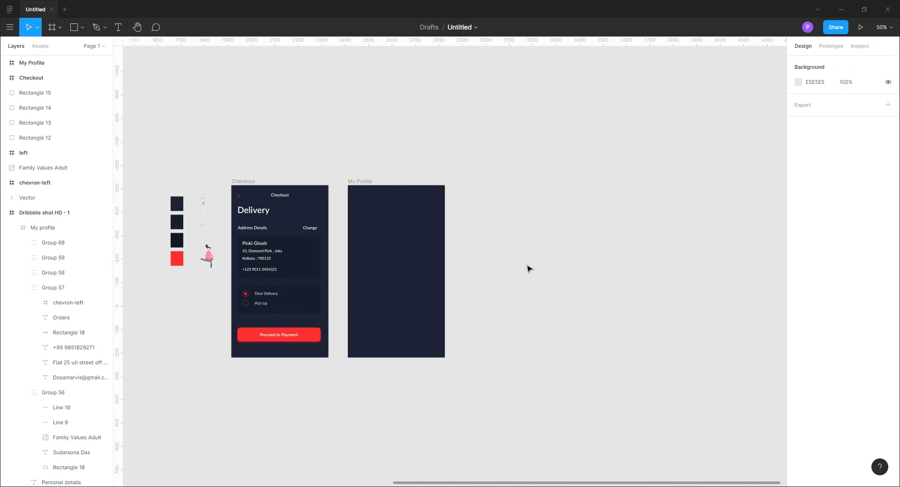
Copy the red back arrow from the Checkout frame to the same place in the My Profile frame
key("ctrl+plus")
left_click_drag(315, 330, 463, 341)
left_click_drag(177, 143, 414, 150, "alt")
left_click(745, 299)
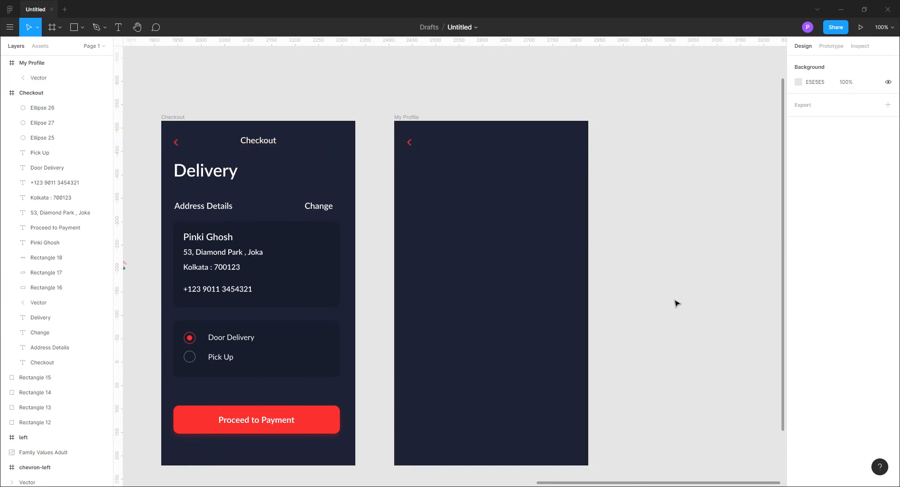
Copy the Delivery heading into the My Profile frame and change its wording to "My Profile"
left_click_drag(202, 177, 435, 176, "alt")
double_click(444, 173)
type("My Profile")
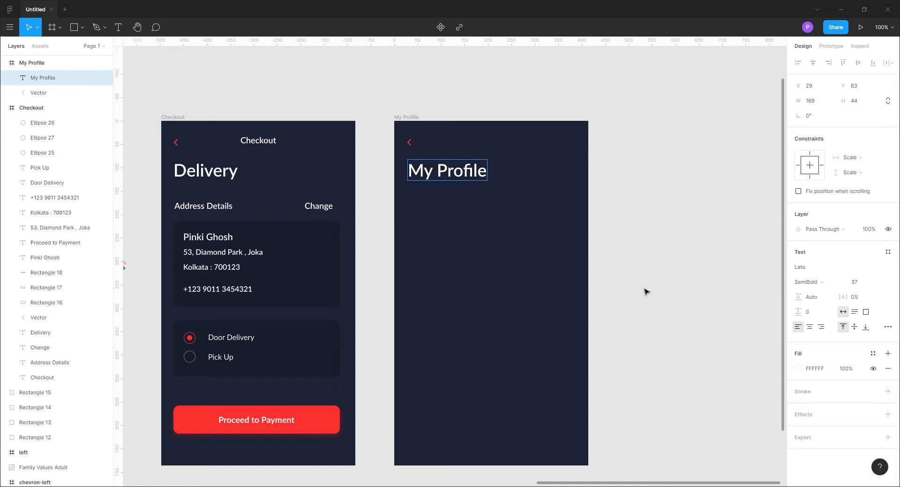
key("Escape")
left_click(656, 256)
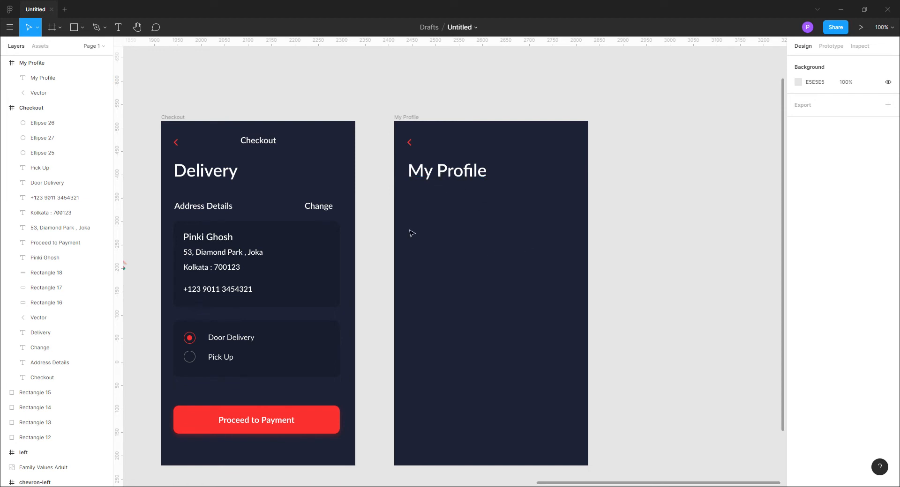
Copy the address card's background rectangle into the My Profile frame, below the heading at X 20, Y 194
scroll(374, 253, "right", 1)
left_click(318, 279)
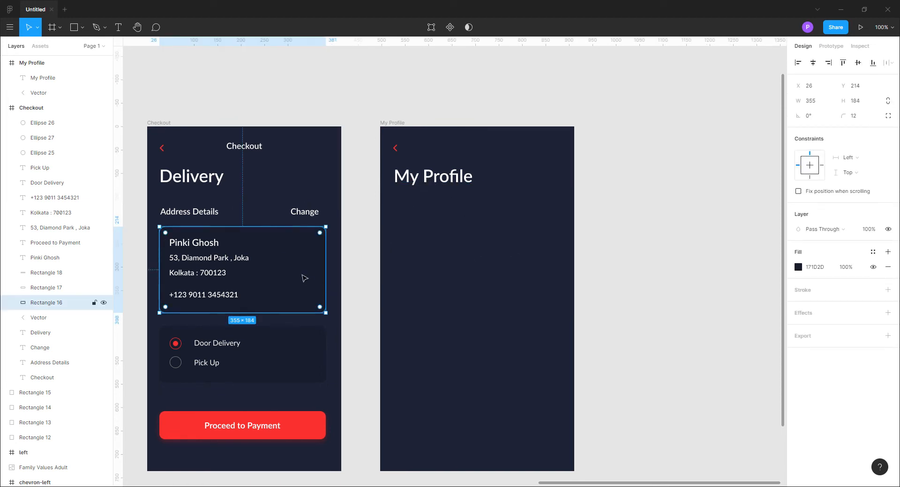
left_click_drag(322, 277, 536, 269)
key("shift+Up")
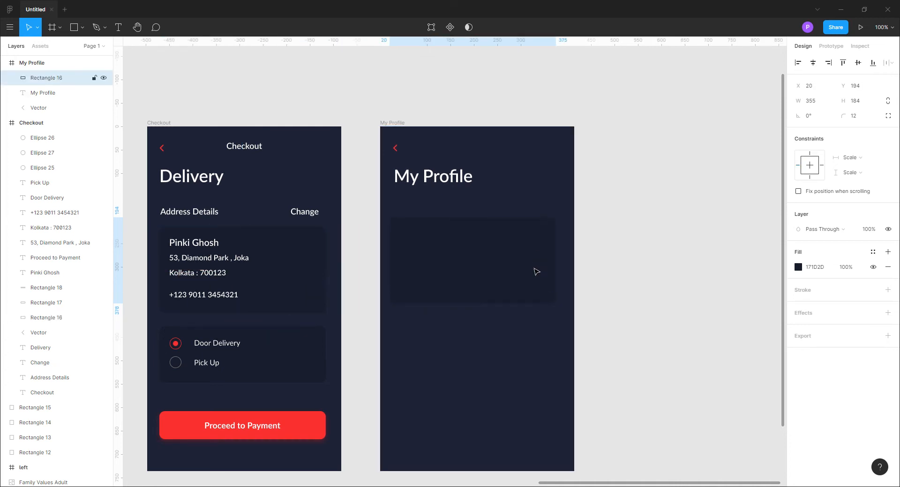
Copy the Address Details and Change labels to just above the My Profile card and nudge the placement right
left_click(207, 213)
left_click(304, 212, "shift")
left_click_drag(314, 216, 543, 212)
key("Right")
key("Right")
key("Right")
key("Right")
left_click(510, 251)
left_click(620, 295)
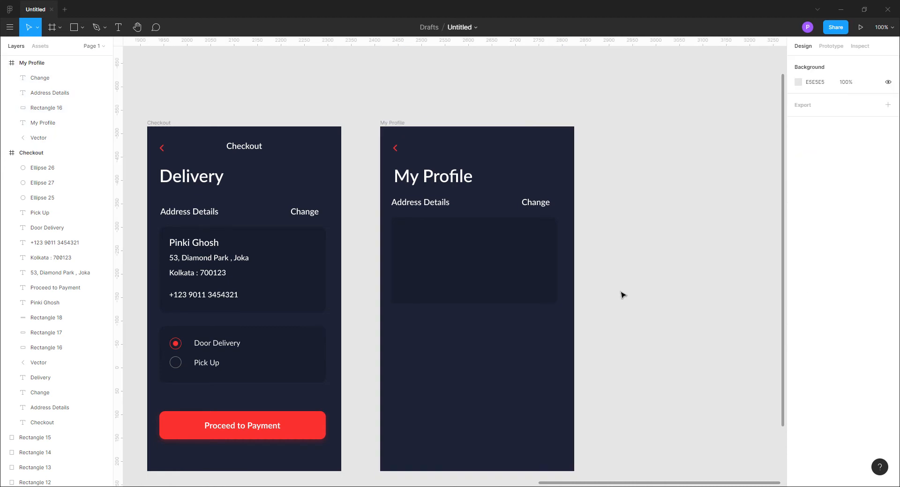
Nudge the My Profile frame's Change label right, toward the card's edge
left_click(543, 207)
key("Right")
key("Right")
key("Right")
key("Right")
key("Right")
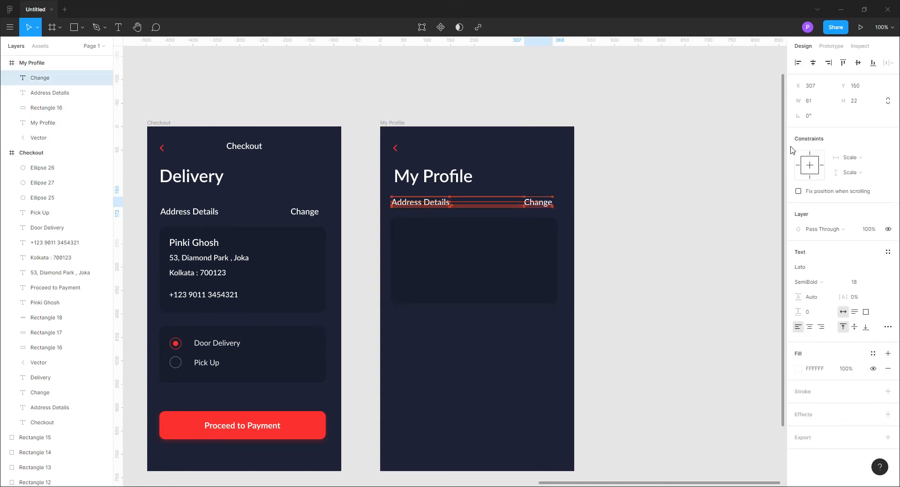
left_click(639, 251)
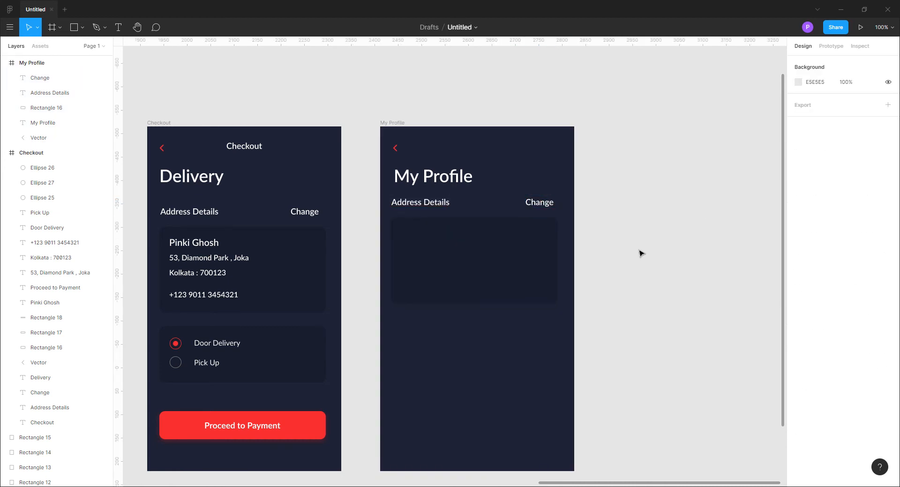
Change the My Profile frame's Address Details label to read "Personal Details"
left_click(428, 204)
type("Personal")
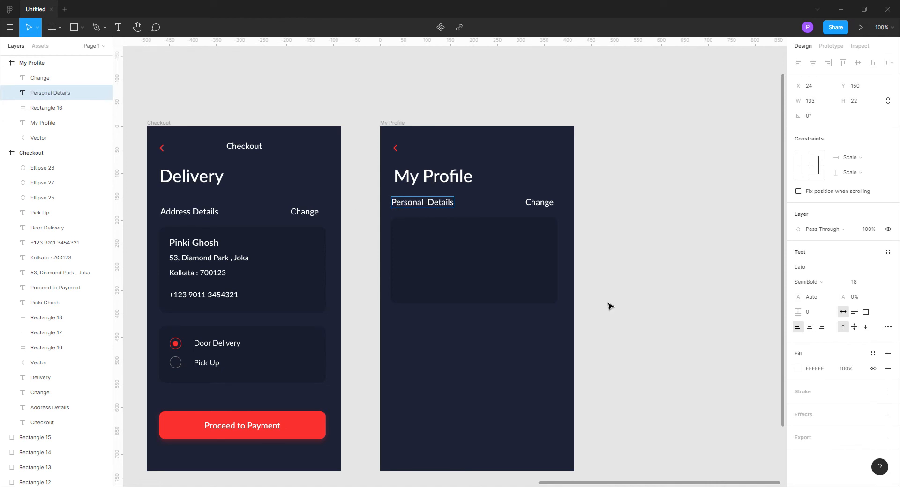
key("Escape")
left_click(613, 307)
Draw a rectangle about 128 × 103 at X 44, Y 230 inside the My Profile card and set its corner radius to 12
key("r")
left_click_drag(401, 234, 460, 282)
left_click(860, 120)
type("1")
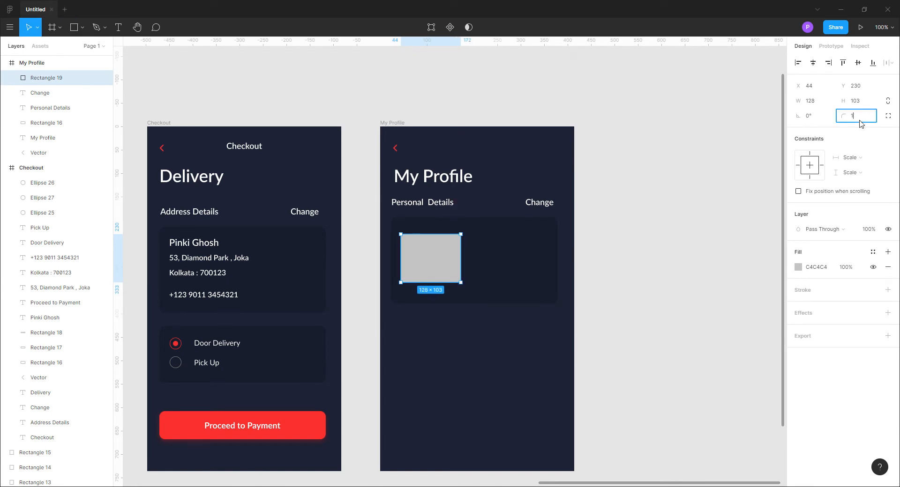
type("2")
key("Return")
Fill the new rectangle with the card's background colour, 171D2D, sampled from the canvas
left_click(798, 268)
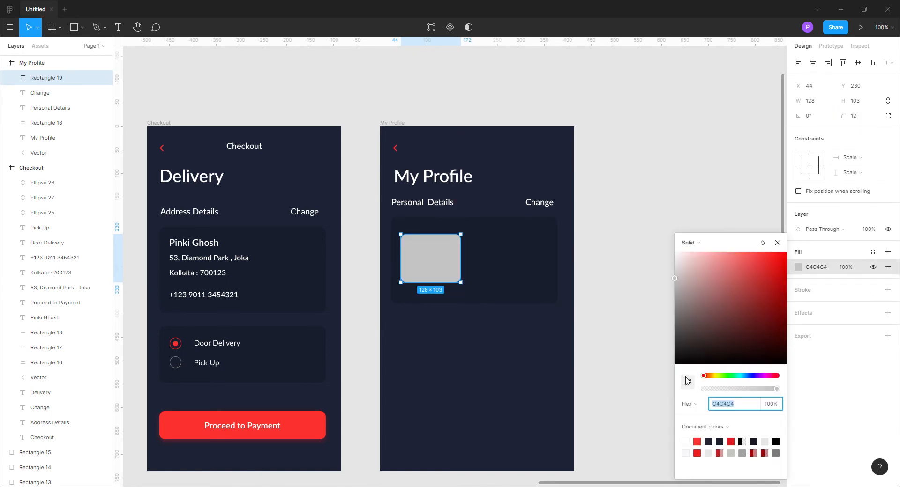
left_click(687, 383)
left_click(526, 273)
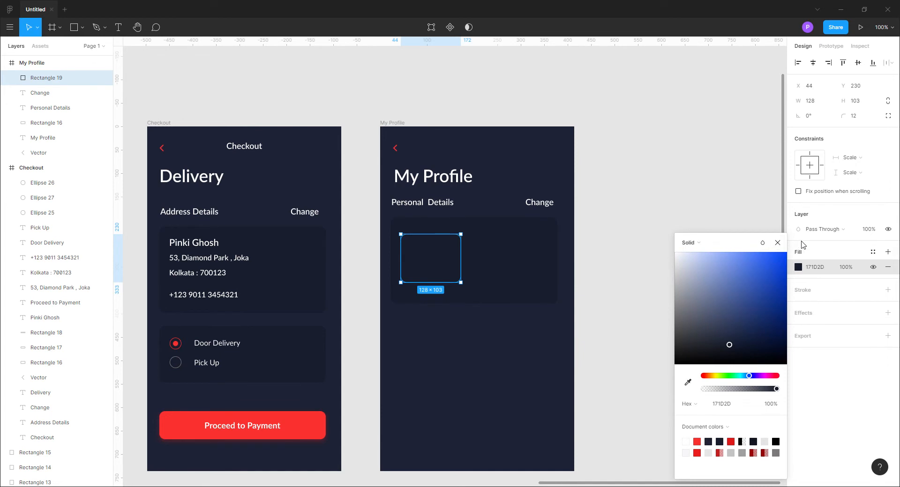
left_click(777, 243)
left_click(708, 233)
Lighten the rectangle's fill to 2D3343
left_click_drag(358, 305, 512, 301)
left_click(585, 253)
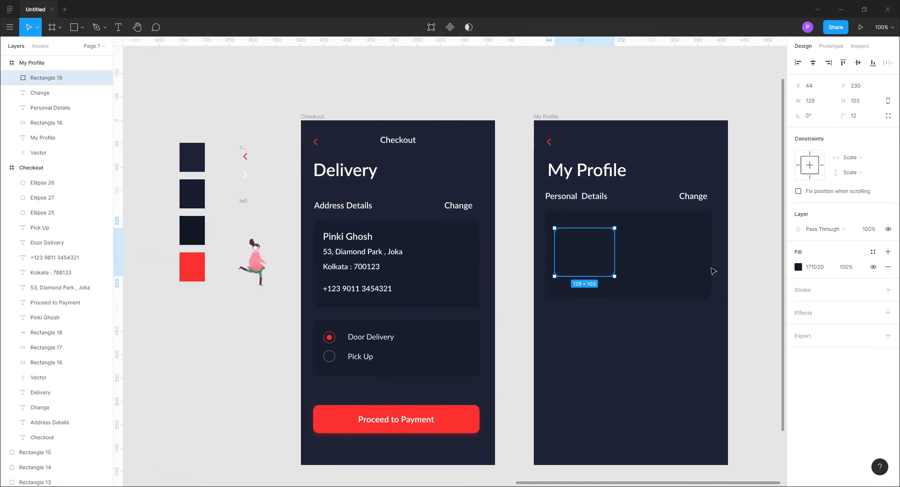
left_click(799, 268)
left_click(711, 335)
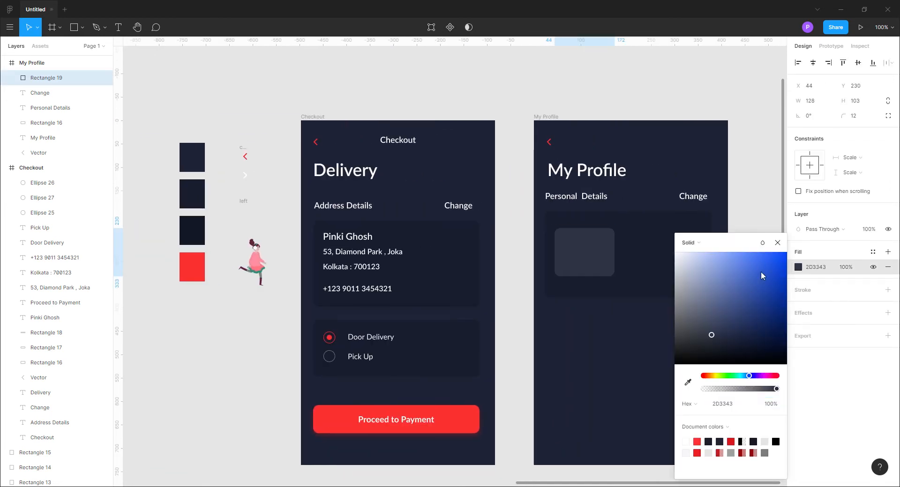
left_click(777, 242)
left_click(750, 246)
Stretch the rectangle vertically to 128 × 135, with its upper edge at Y 217
left_click(594, 252)
left_click_drag(592, 229, 592, 223)
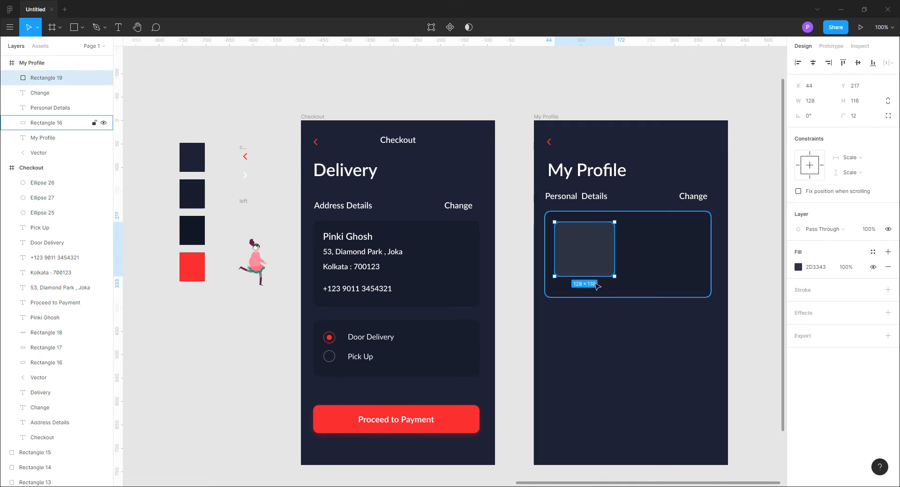
left_click(267, 305)
Move the running woman illustration from beside the colour swatches onto the rectangle in the My Profile card
left_click(257, 266)
left_click_drag(257, 266, 588, 257)
left_click(741, 311)
left_click_drag(741, 311, 621, 309)
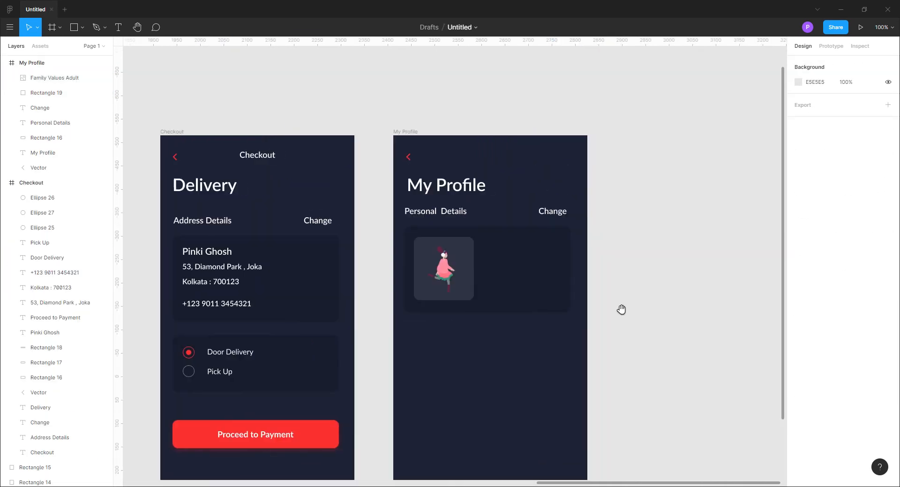
Fill the rectangle behind the illustration with the frame's dark blue, 1D2235, sampled from the canvas
left_click(55, 78)
left_click(47, 93)
left_click(798, 268)
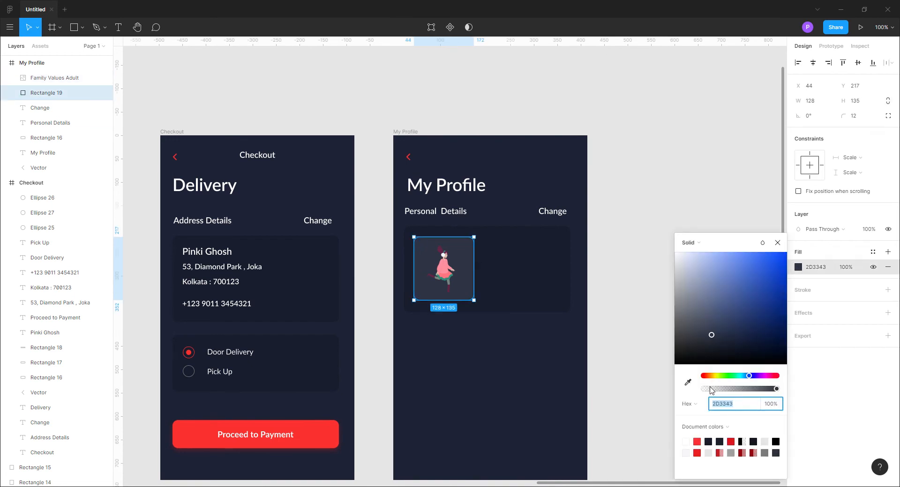
left_click(688, 383)
left_click(301, 210)
key("Escape")
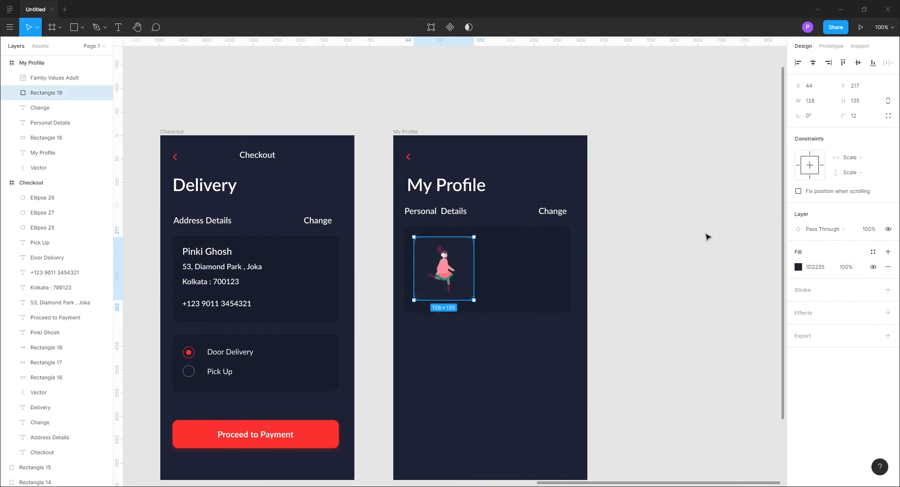
left_click(516, 381)
left_click_drag(516, 381, 643, 394)
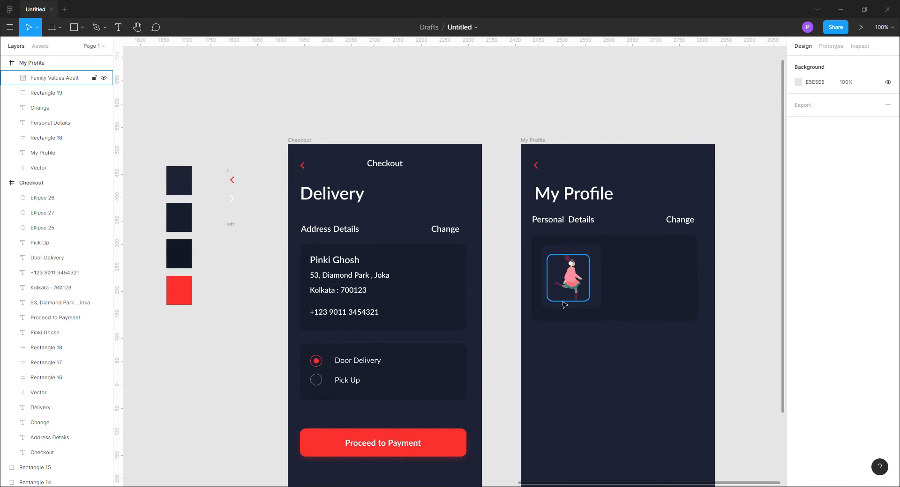
Resize the rectangle behind the illustration to 113 × 127
left_click(597, 291)
left_click_drag(601, 291, 594, 290)
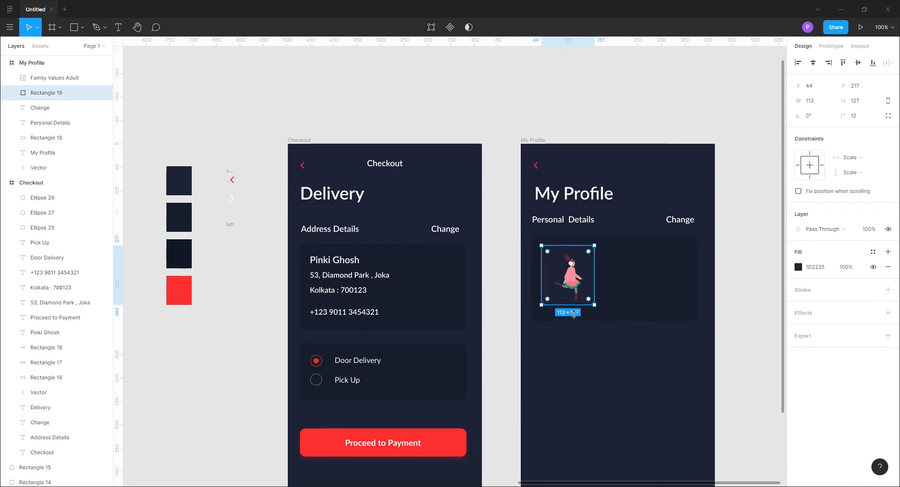
left_click(742, 312)
Centre the illustration's background rectangle vertically in the My Profile card and shift the illustration slightly left on it
left_click(688, 312)
left_click(575, 308, "shift")
left_click(632, 306)
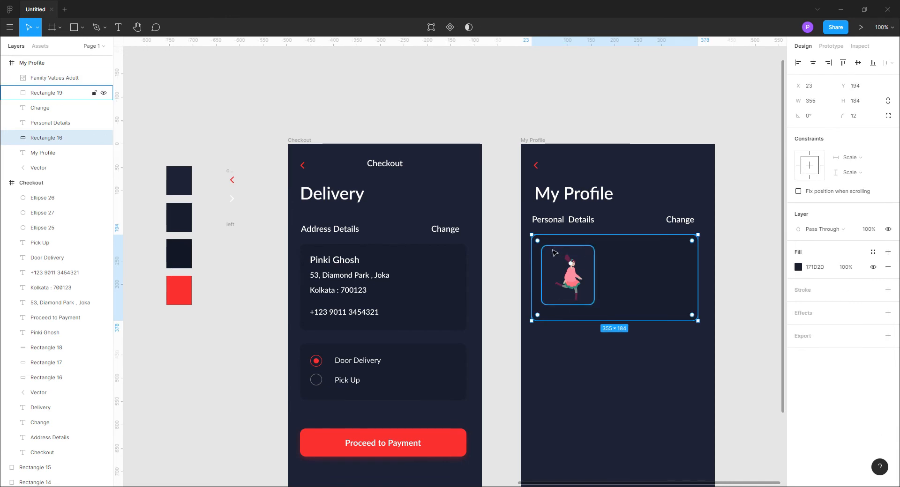
left_click(552, 252)
left_click(633, 268, "shift")
left_click(859, 64)
left_click(742, 257)
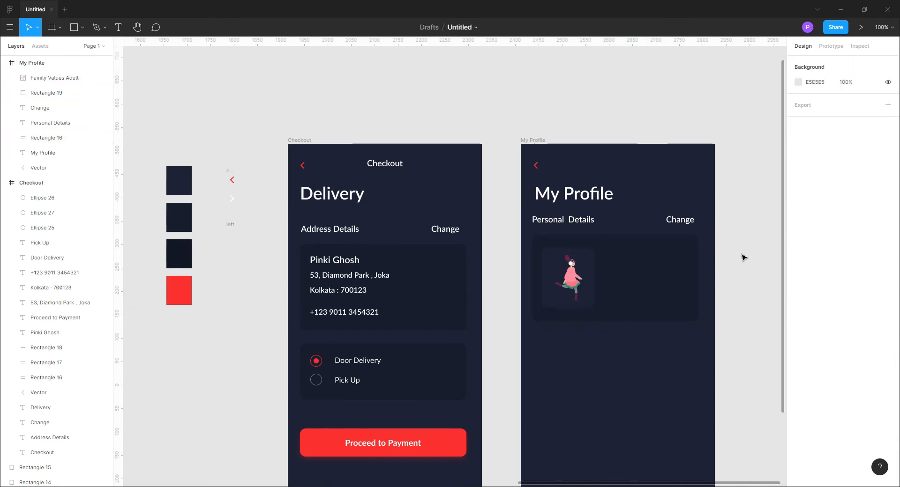
left_click_drag(576, 285, 571, 285)
left_click(745, 316)
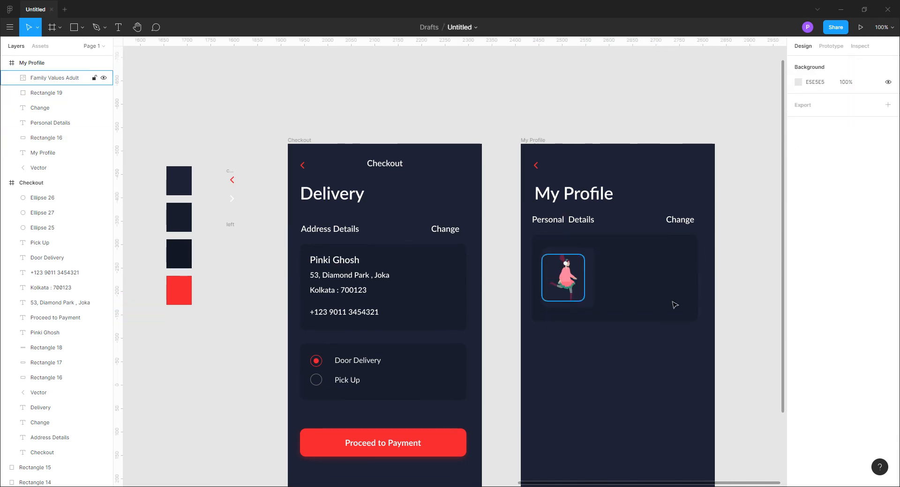
Copy the customer's name, address lines and phone number from the Checkout card to the right of the illustration in My Profile
scroll(667, 381, "right", 2)
scroll(666, 382, "down", 1)
left_click(274, 234)
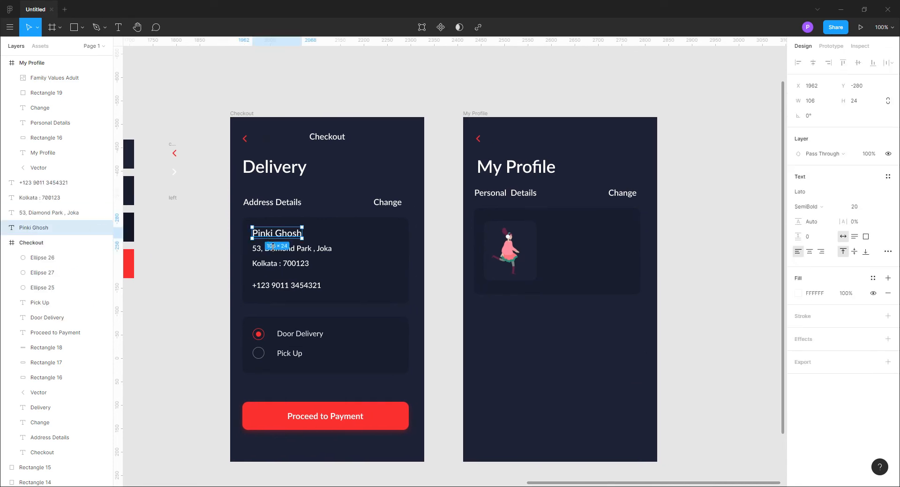
left_click(272, 249, "shift")
left_click(272, 264, "shift")
left_click(271, 287, "shift")
left_click_drag(271, 287, 570, 289, "alt")
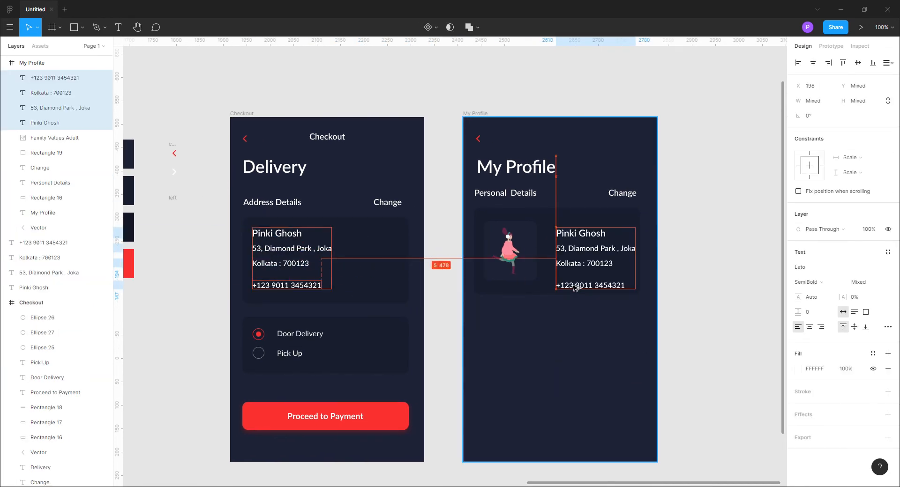
Nudge the copied contact details up and left to X 188 so they fit inside the My Profile card
key("shift+Up")
key("shift+Up")
key("Down")
key("Down")
key("Down")
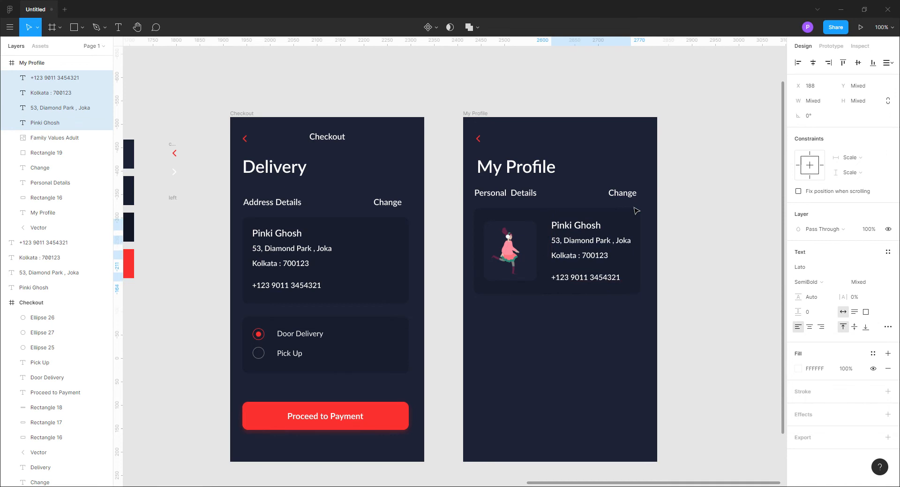
Duplicate the My Profile card's background below it at Y 402 and reduce the copy to 355 × 60
left_click(535, 292)
left_click_drag(535, 294, 561, 334, "alt")
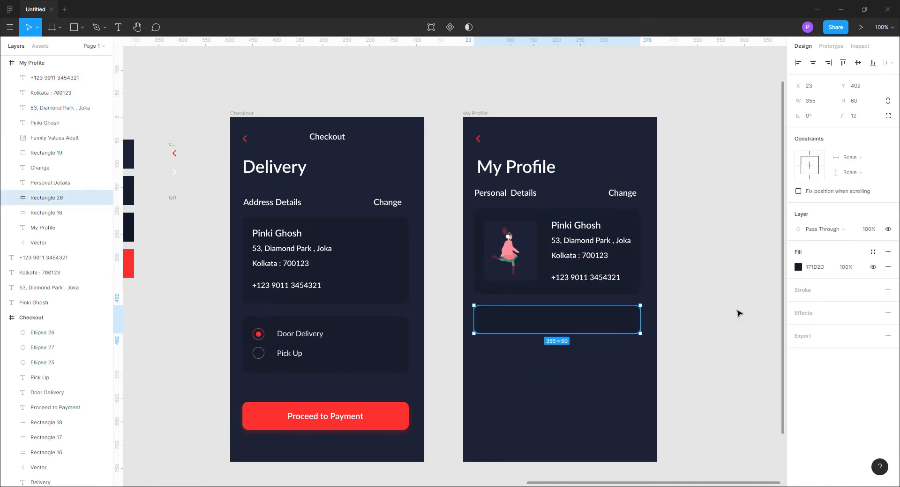
left_click(735, 313)
Copy the Personal Details label onto the new bar and change its wording to "Pending reviews"
left_click(581, 228)
left_click(529, 196)
left_click_drag(529, 195, 541, 324, "alt")
double_click(540, 322)
type("Pending reviews")
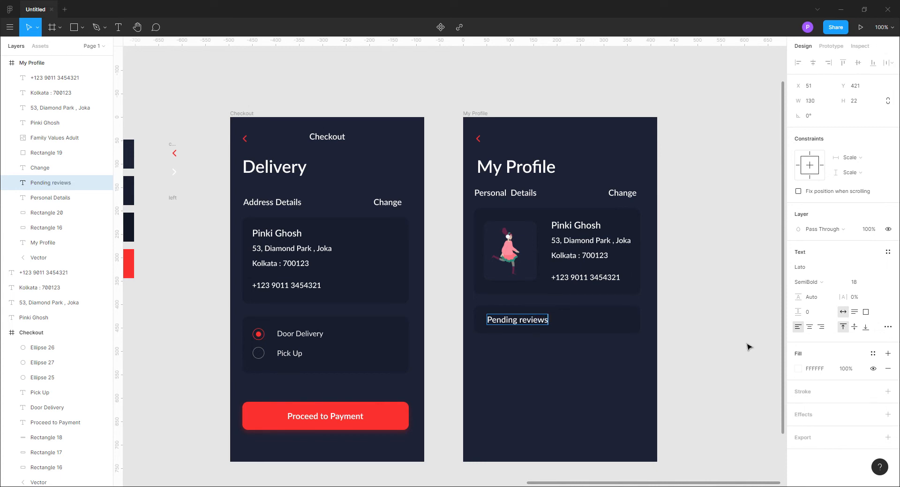
Set the Pending reviews label's font size to 16
left_click(854, 282)
type("16")
key("Return")
key("Escape")
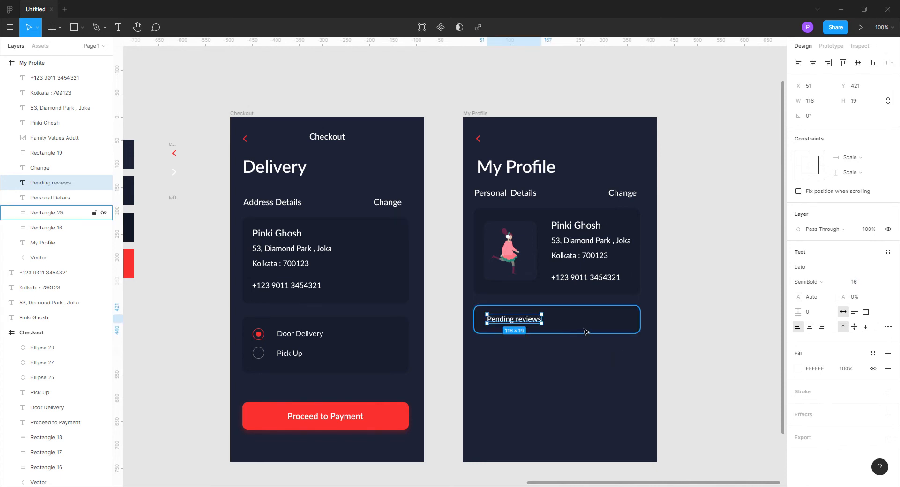
left_click(733, 320)
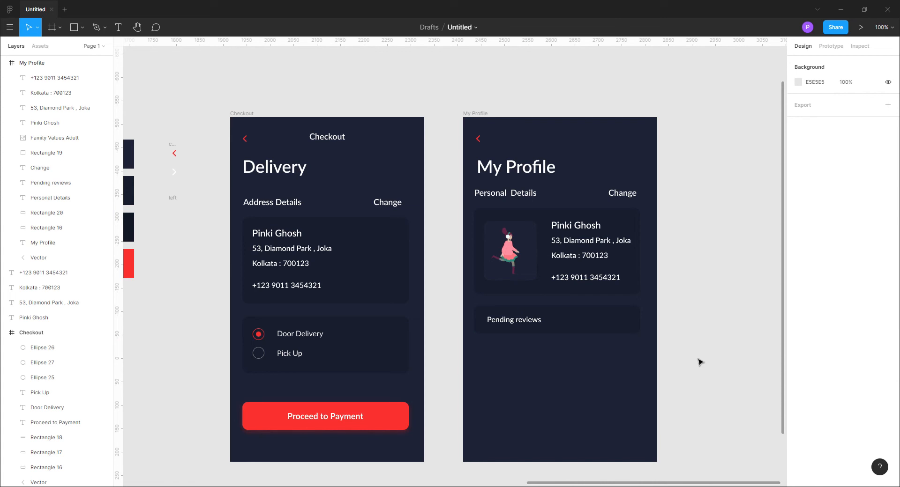
Move the white forward chevron from beside the swatches to the right end of the Pending reviews bar
left_click(174, 172)
left_click_drag(173, 173, 497, 311)
left_click(603, 326, "shift")
left_click(711, 282)
Duplicate the Pending reviews row directly below itself and move both rows up 10 px
left_click_drag(583, 319, 583, 363, "alt")
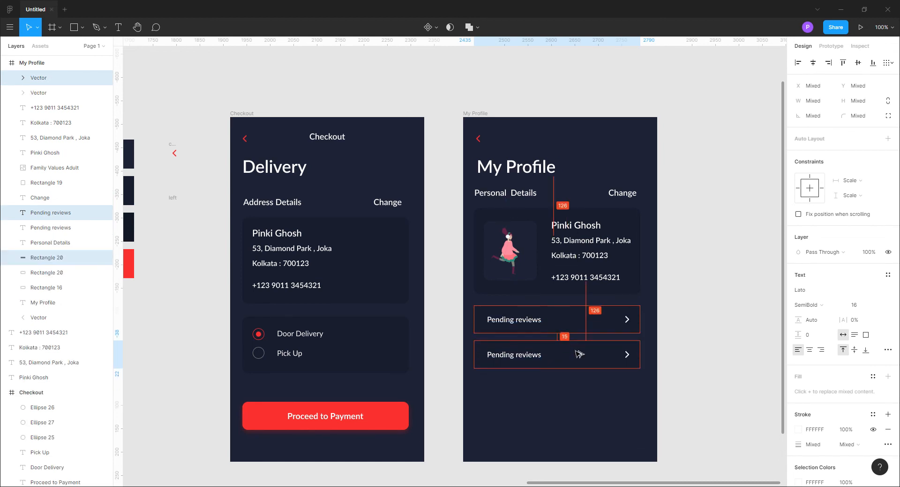
left_click(707, 344)
left_click_drag(656, 394, 665, 272)
key("shift+Up")
left_click(679, 317)
Move the second Pending reviews row slightly closer to the first and duplicate it below as a third row
left_click_drag(623, 374, 491, 348)
left_click_drag(666, 376, 511, 346)
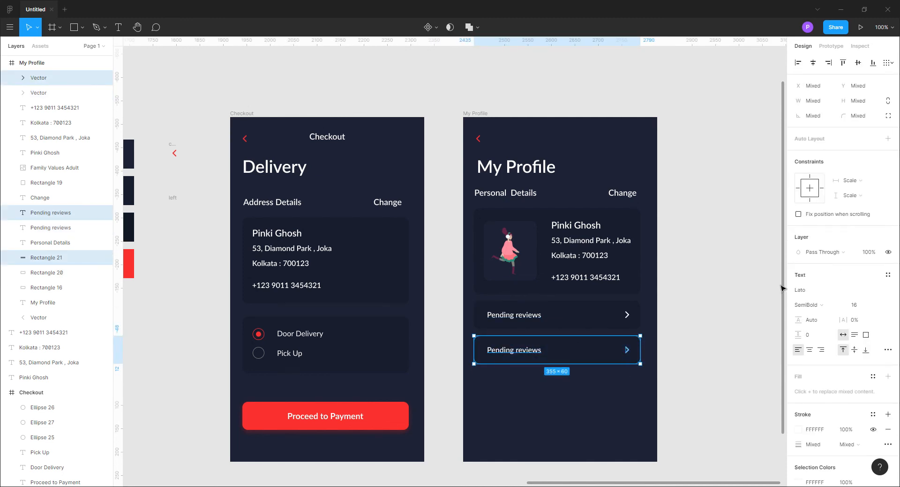
left_click_drag(591, 361, 592, 391, "alt")
left_click_drag(592, 393, 591, 393)
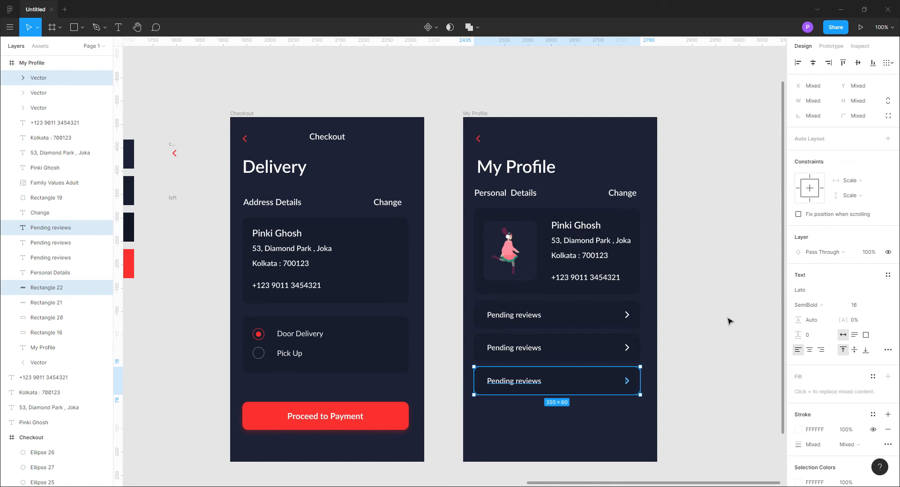
left_click(691, 371)
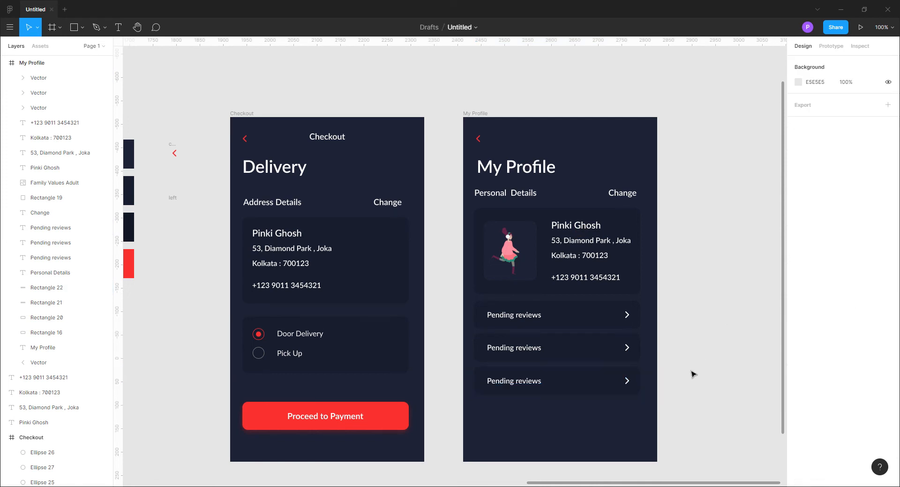
Change the third row's label to "Faq"
double_click(514, 382)
type("Fag")
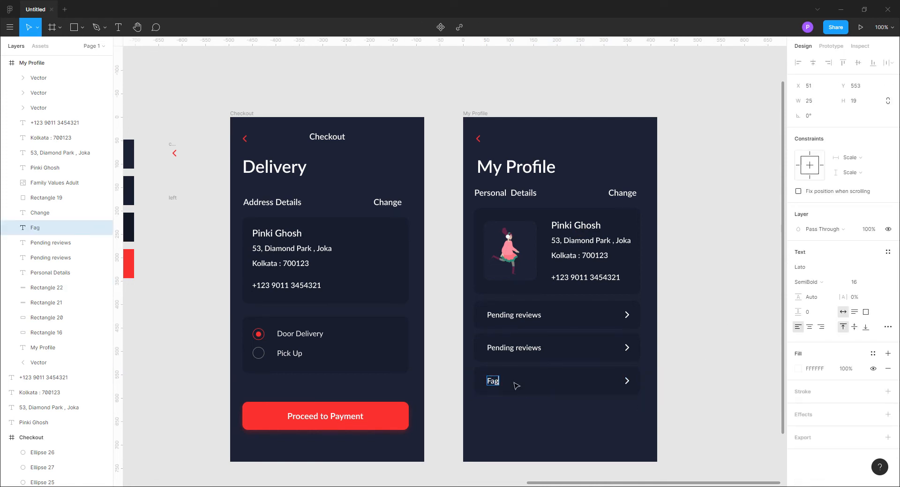
left_click(734, 382)
left_click_drag(662, 410, 492, 372)
left_click(669, 391)
Set the height of the first Pending reviews row's background to 50
left_click(594, 322)
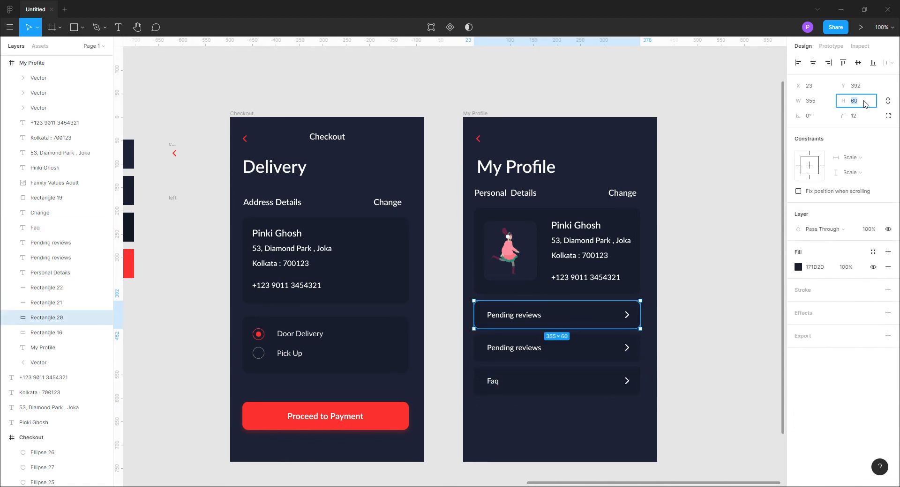
type("56")
key("Return")
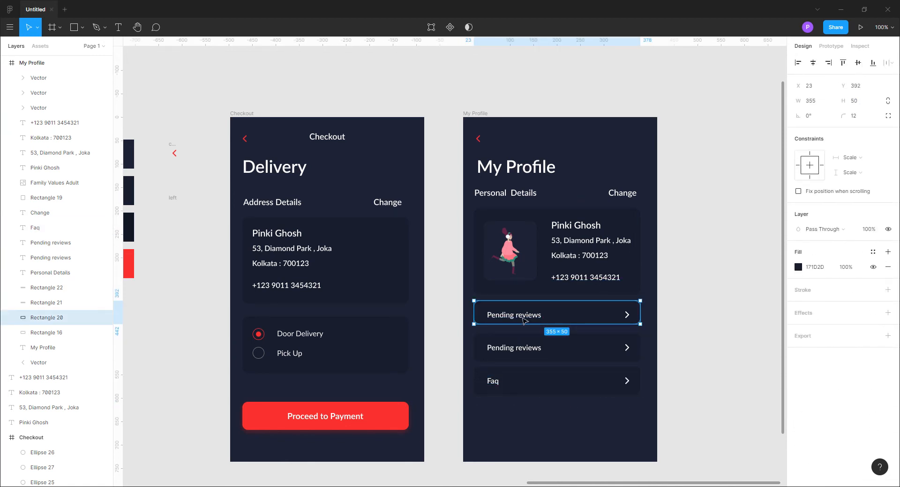
Centre the first row's label and chevron vertically on its background
left_click(524, 317, "shift")
left_click(858, 63)
left_click(698, 281)
left_click(627, 317)
left_click(592, 317, "shift")
left_click(858, 63)
left_click(698, 271)
Set the height of the second Pending reviews row's background to 50
left_click(592, 351)
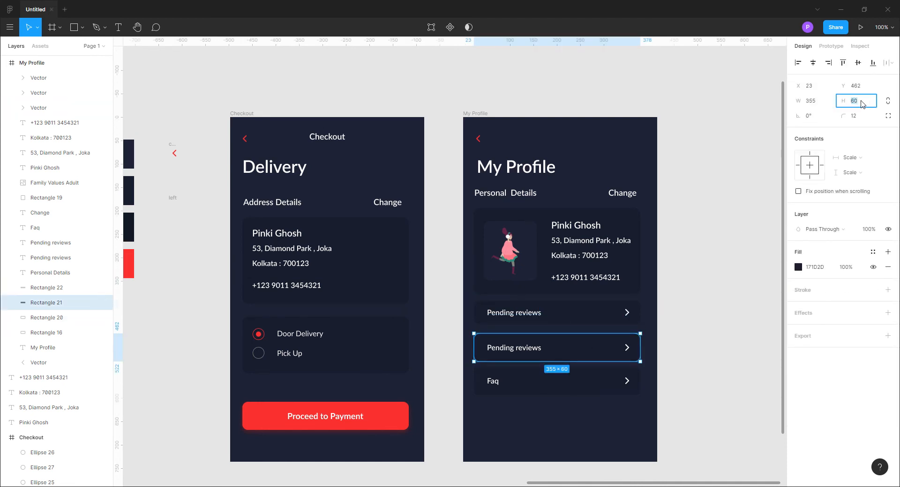
key("Return")
left_click(673, 308)
Centre the second row's label and chevron vertically on its background
left_click(518, 351)
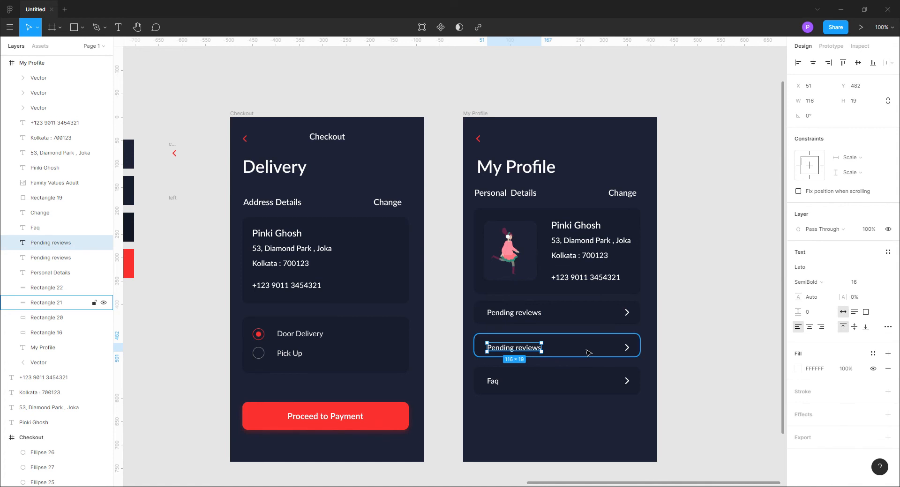
left_click(589, 351, "shift")
left_click(859, 63)
left_click(705, 357)
left_click(586, 351)
left_click(627, 347, "shift")
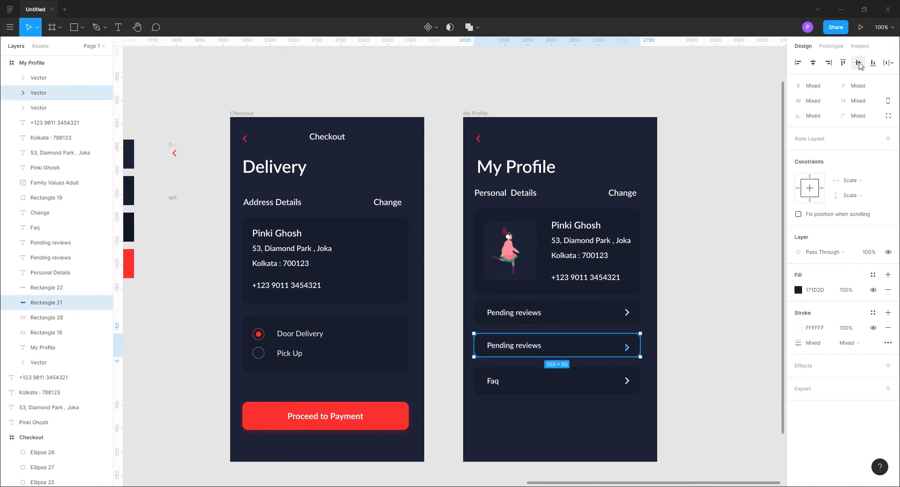
left_click(858, 62)
left_click(728, 337)
Set the height of the Faq row's background to 50
left_click(553, 386)
key("Return")
left_click(709, 324)
Centre the Faq label vertically on its row's background
left_click(495, 382)
left_click(546, 381, "shift")
left_click(858, 63)
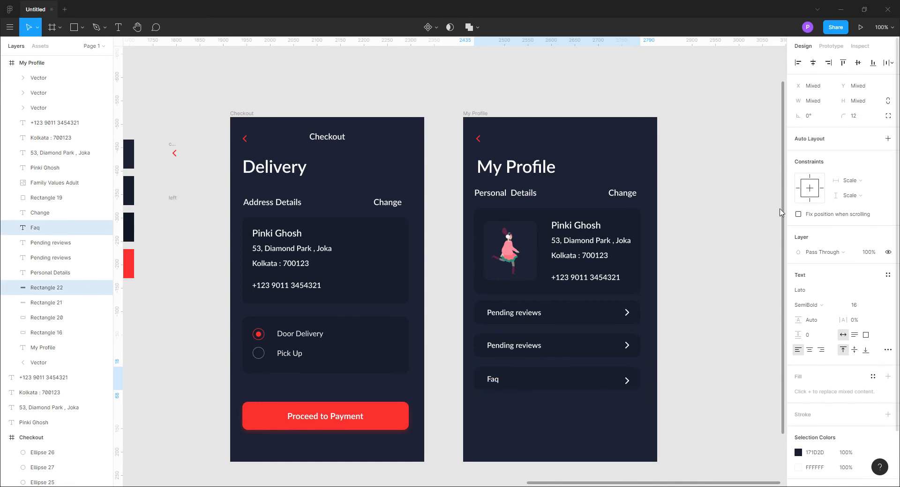
Centre the Faq row's chevron vertically on its background
left_click(708, 332)
left_click(605, 381)
left_click(627, 381, "shift")
left_click(748, 298)
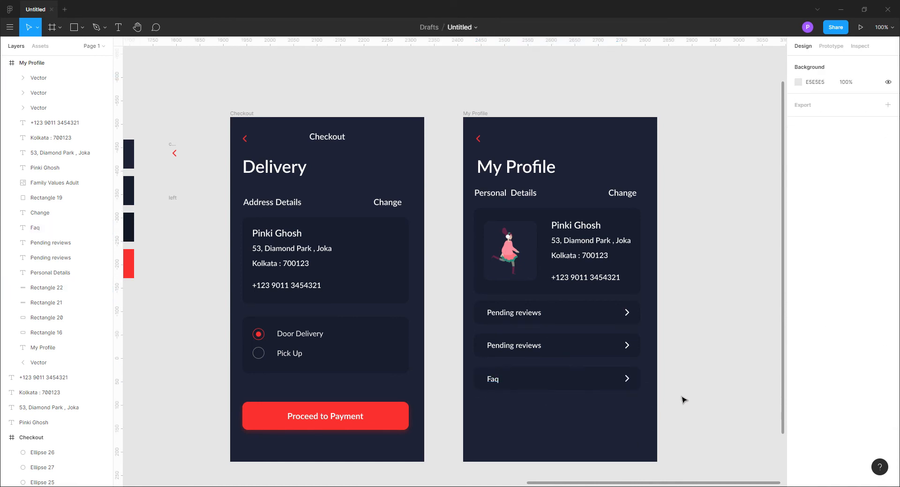
Move the second Pending reviews row and the Faq row up to tighten the spacing between the menu rows
left_click_drag(680, 402, 472, 334)
key("shift+Up")
left_click(681, 404)
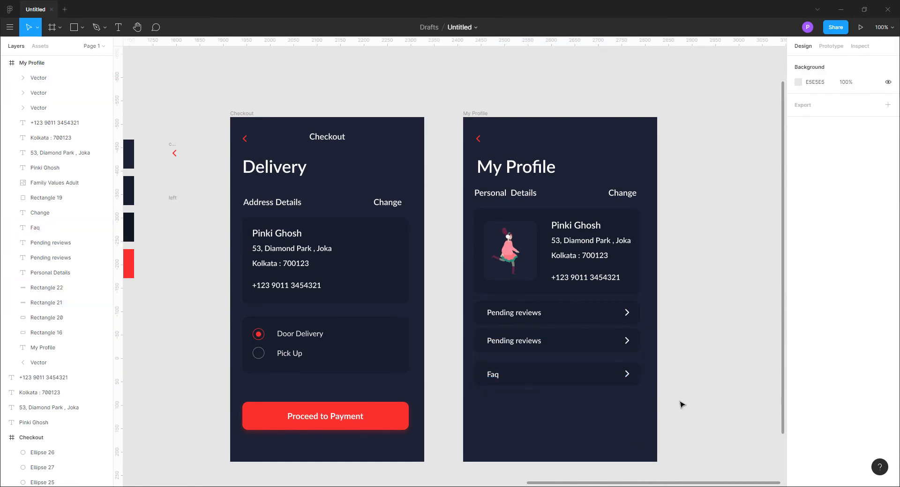
left_click_drag(681, 404, 471, 362)
key("shift+Up")
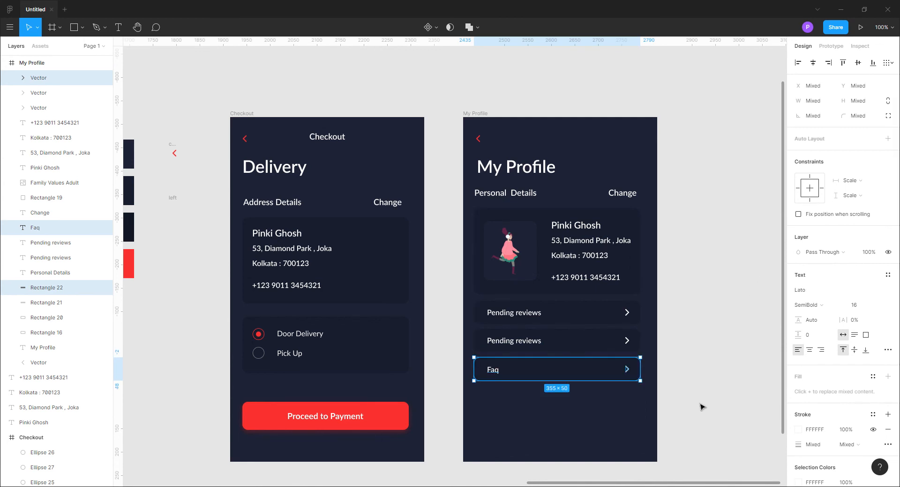
left_click(709, 392)
Duplicate the Faq row directly below the original and nudge the copy's background and chevron up to match the row spacing
left_click_drag(663, 394, 481, 365)
left_click_drag(573, 371, 574, 400)
left_click(721, 382)
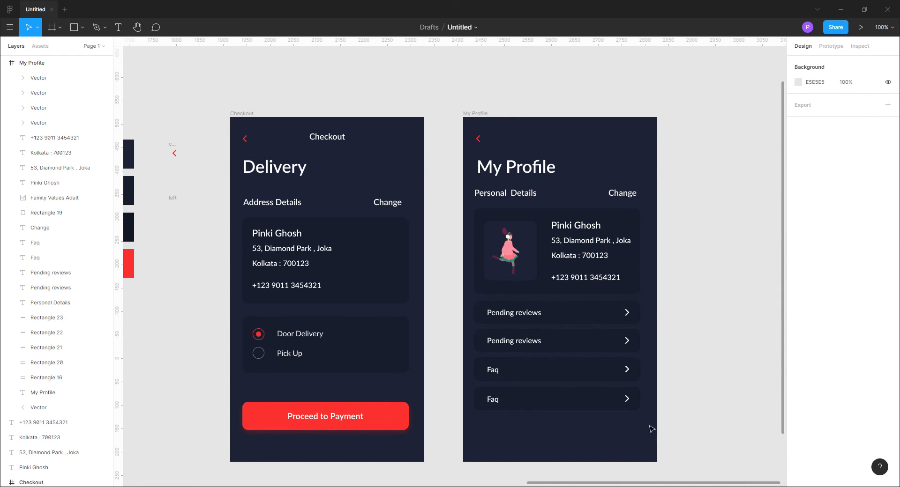
left_click_drag(661, 414, 621, 398)
key("Up")
key("Up")
key("Up")
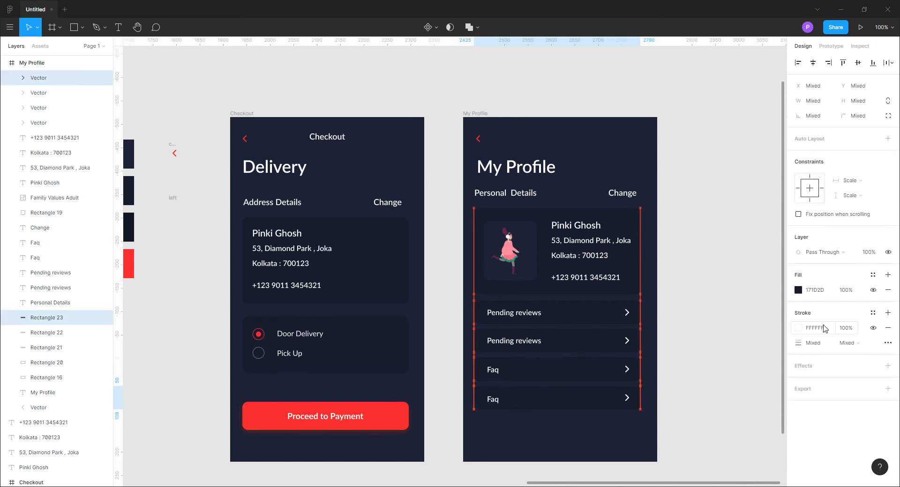
Centre the copied row's label and chevron vertically on its background
left_click(497, 418)
left_click_drag(497, 418, 531, 405)
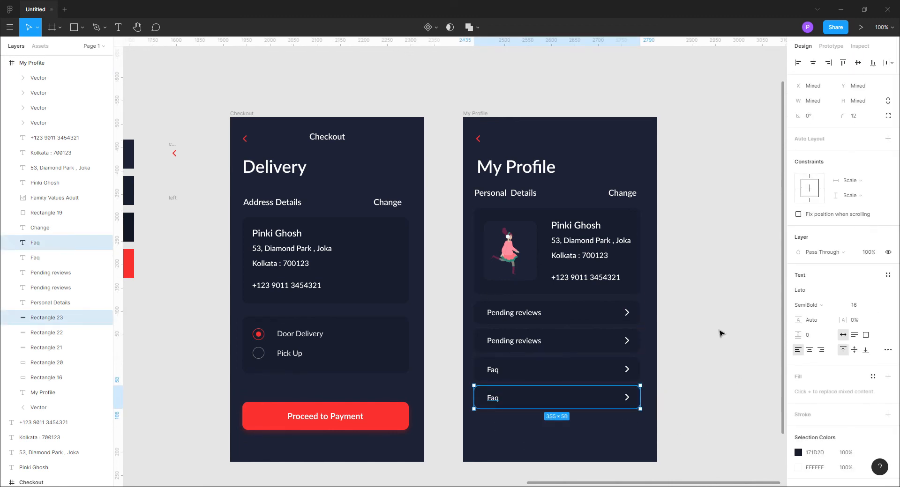
left_click(710, 349)
left_click(628, 398)
left_click(613, 400, "shift")
left_click(857, 63)
left_click(706, 383)
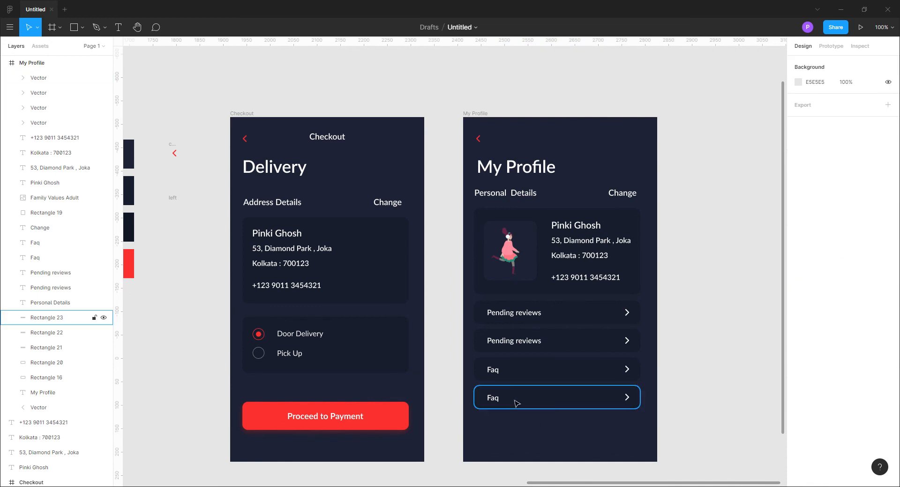
Change the label of the lowest menu row to Help
left_click(493, 398)
key("Escape")
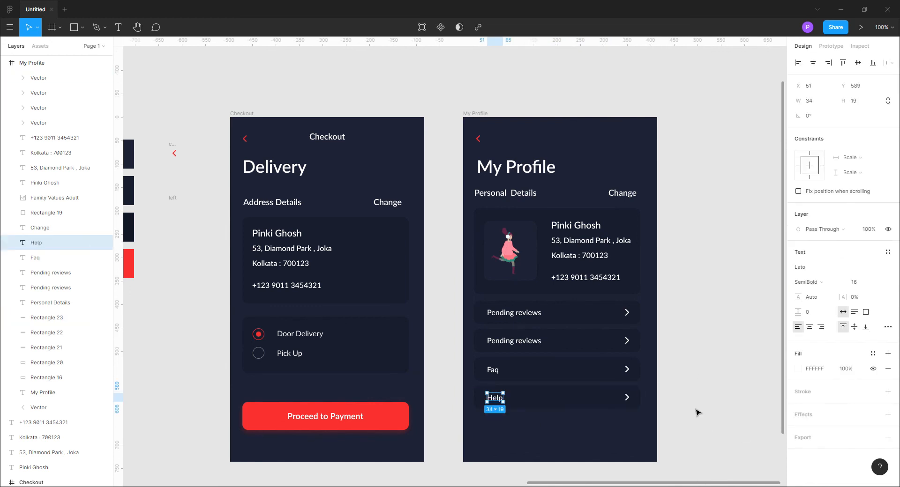
left_click(702, 396)
Copy the red Proceed to Payment button from the Checkout screen to below the Help row on My Profile
left_click(302, 419)
left_click(388, 419, "shift")
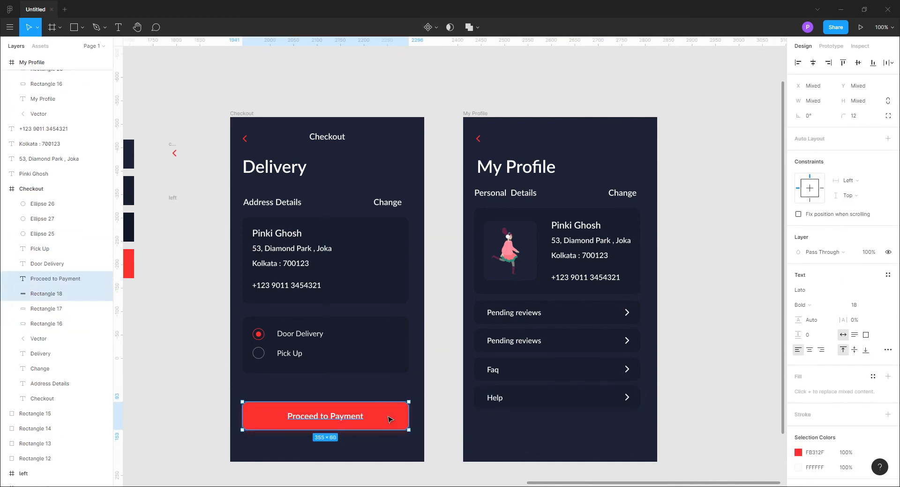
left_click_drag(391, 420, 625, 440)
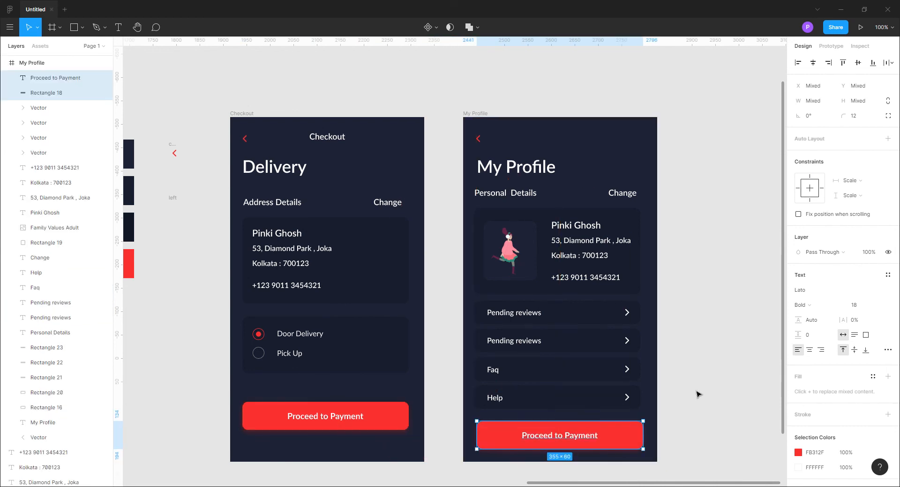
left_click(215, 370)
Add a Dribbble shot HD frame and place it beside My Profile with their upper edges aligned
scroll(215, 369, "down", 1)
key("f")
left_click(796, 269)
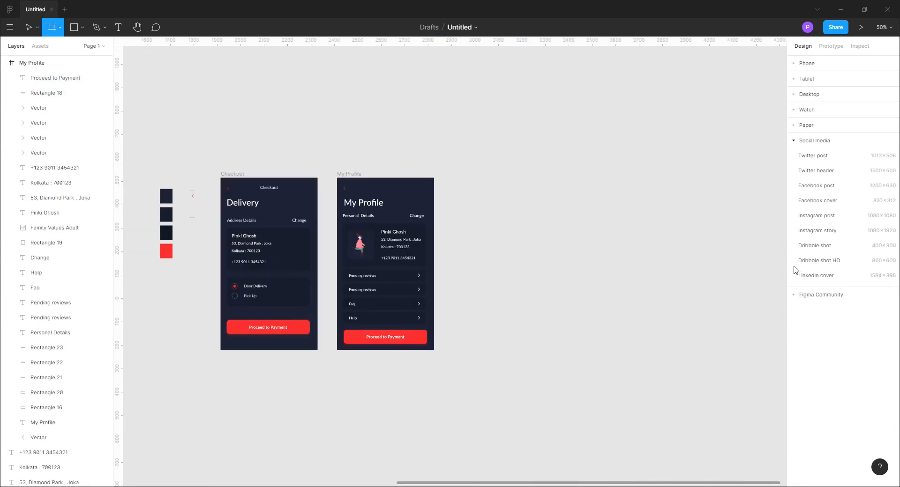
left_click(815, 260)
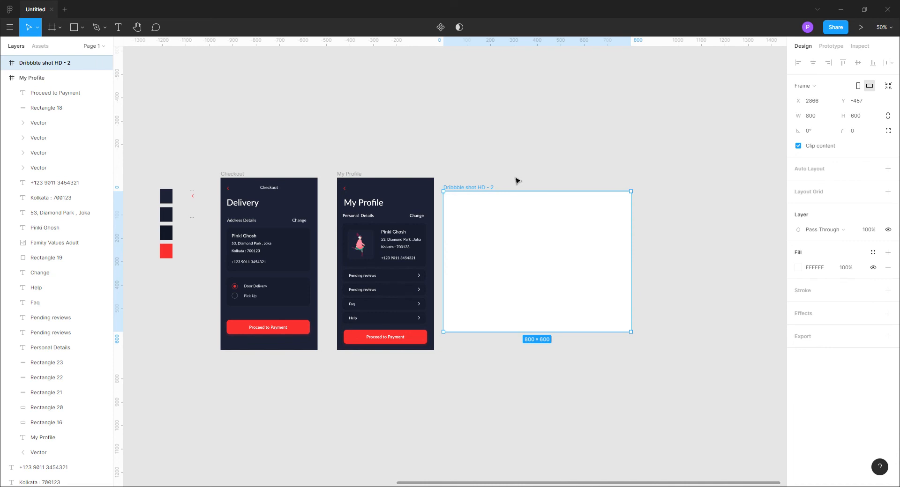
left_click_drag(491, 191, 525, 177)
Give the Dribbble frame a linear gradient fill running diagonally from its upper-left to its lower-right corner
left_click(796, 267)
left_click(690, 243)
left_click(703, 253)
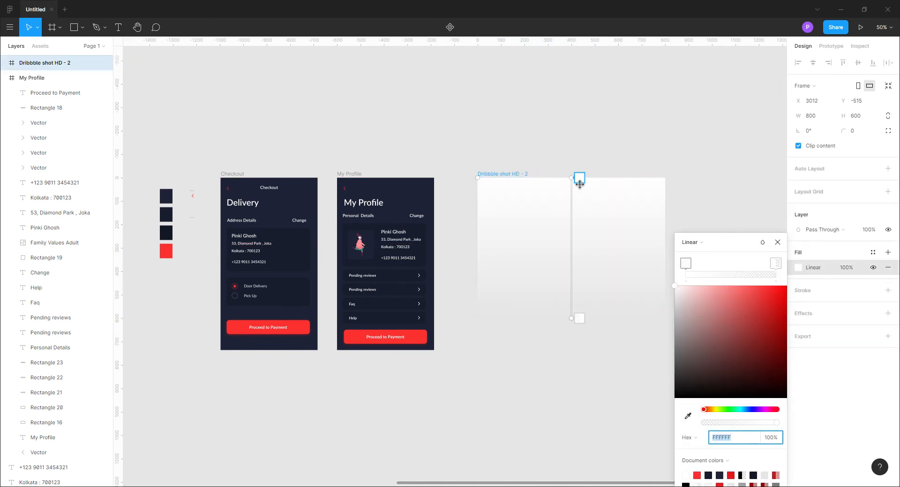
left_click_drag(580, 184, 506, 207)
left_click_drag(577, 325, 630, 306)
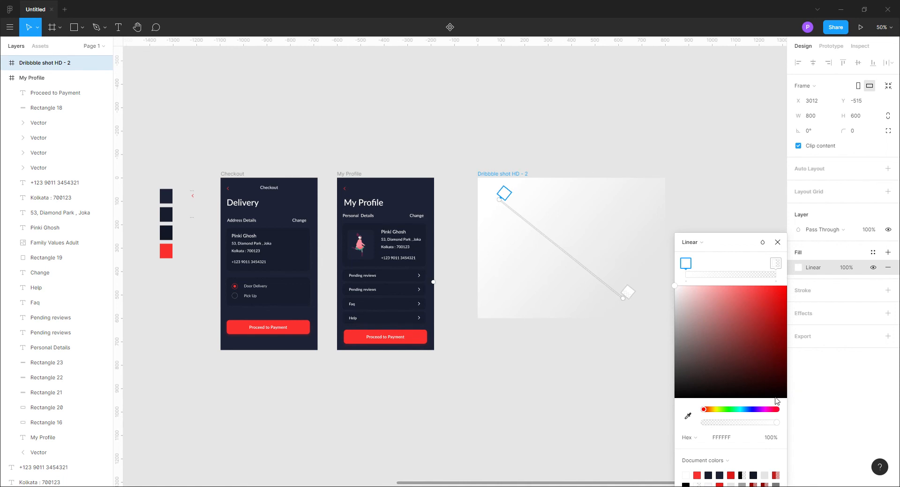
Colour the gradient's end stop with the red sampled from the payment button and its start stop darker red E81614
left_click(628, 293)
left_click(688, 417)
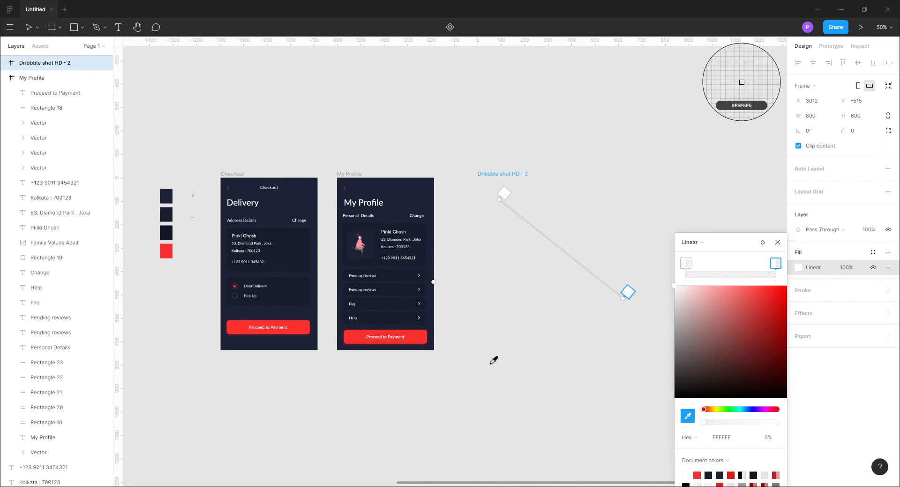
left_click(424, 343)
left_click(507, 196)
left_click(688, 416)
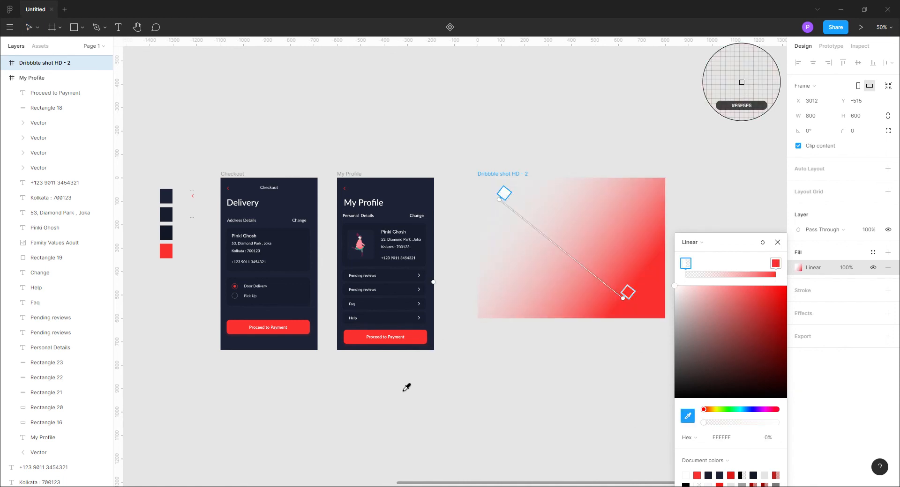
left_click(412, 339)
left_click_drag(766, 287, 777, 303)
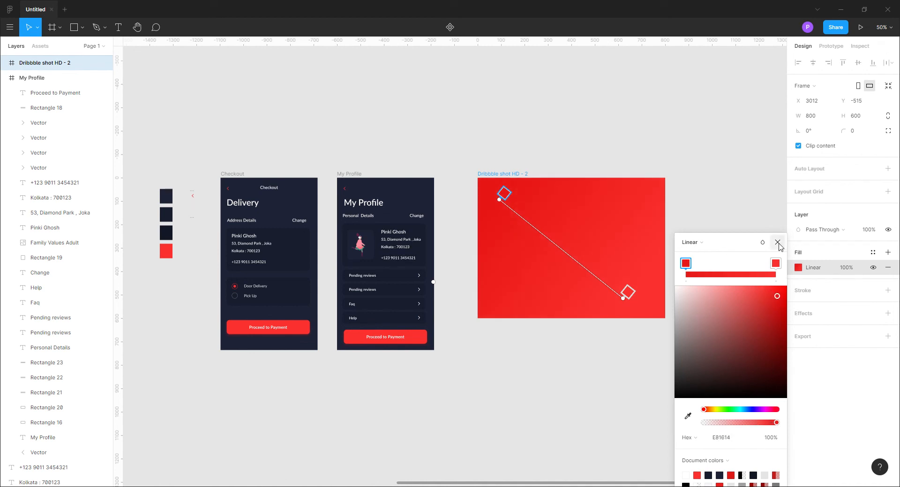
left_click(778, 243)
left_click(728, 325)
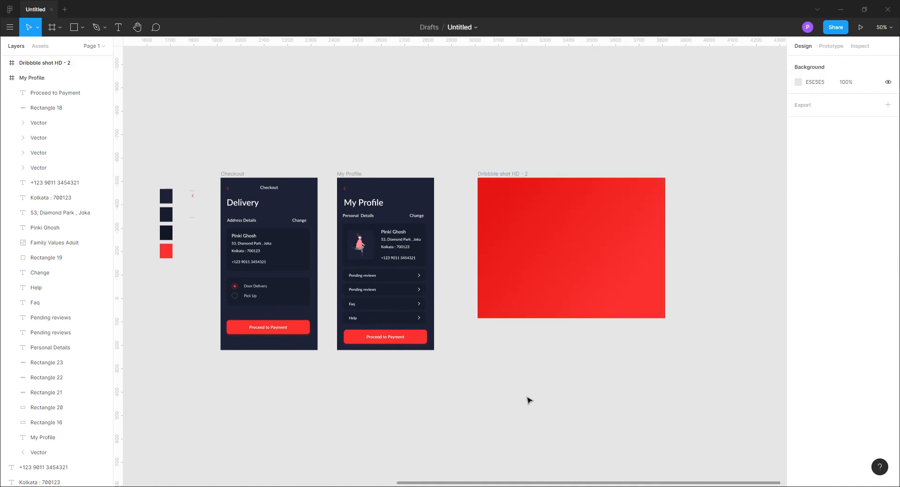
left_click_drag(527, 397, 606, 402)
left_click_drag(320, 179, 596, 190)
left_click(589, 174)
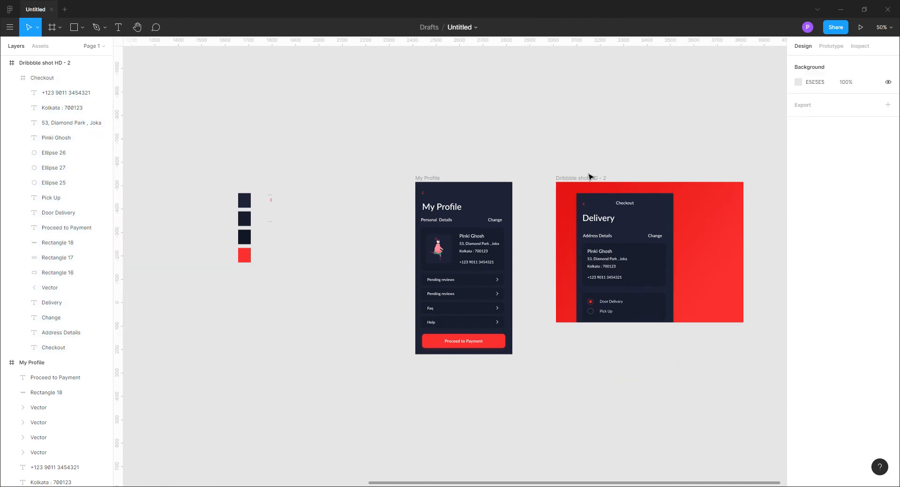
key("ctrl+z")
key("ctrl+z")
Enlarge the Dribbble frame to about 886 by 863 and shift it slightly into place
left_click(673, 311)
left_click_drag(659, 323, 662, 355)
left_click_drag(746, 287, 763, 286)
left_click_drag(678, 357, 677, 364)
left_click_drag(577, 180, 572, 181)
Move the Checkout screen into the left part of the red Dribbble frame
left_click(310, 178)
left_click_drag(311, 178, 586, 194)
left_click(582, 179)
left_click_drag(701, 364, 366, 318)
key("ctrl+plus")
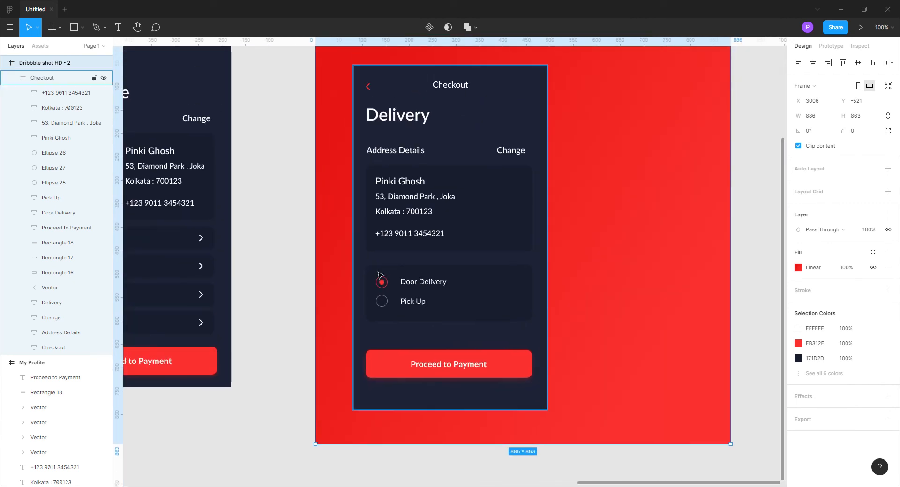
Enlarge the Dribbble frame to about 1196 by 919 to make room for a second screen
key("ctrl+minus")
left_click_drag(595, 257, 669, 266)
left_click_drag(558, 363, 558, 376)
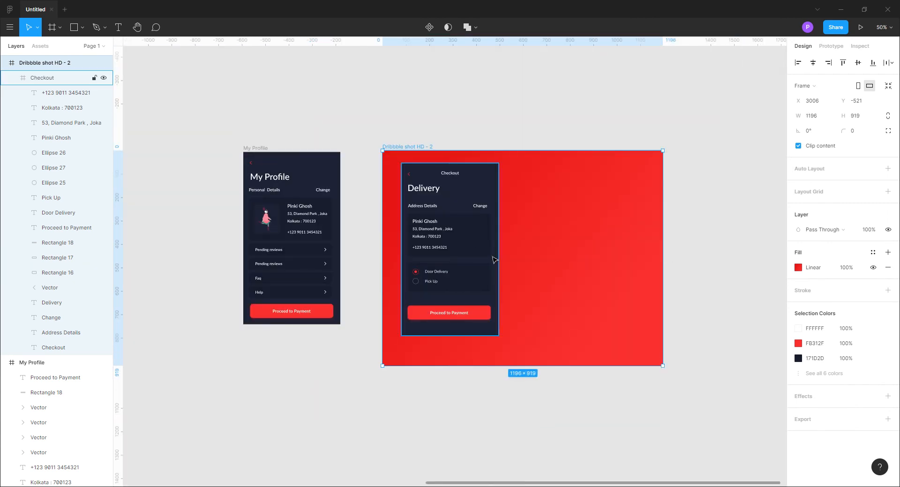
Round the corners of the Checkout screen and move it further inside the red frame
left_click(518, 127)
left_click(439, 172)
key("Return")
left_click(504, 190)
left_click_drag(492, 179, 511, 191)
Move the My Profile screen into the red frame, to the right of a slightly raised Checkout screen
left_click(353, 140)
left_click(258, 155)
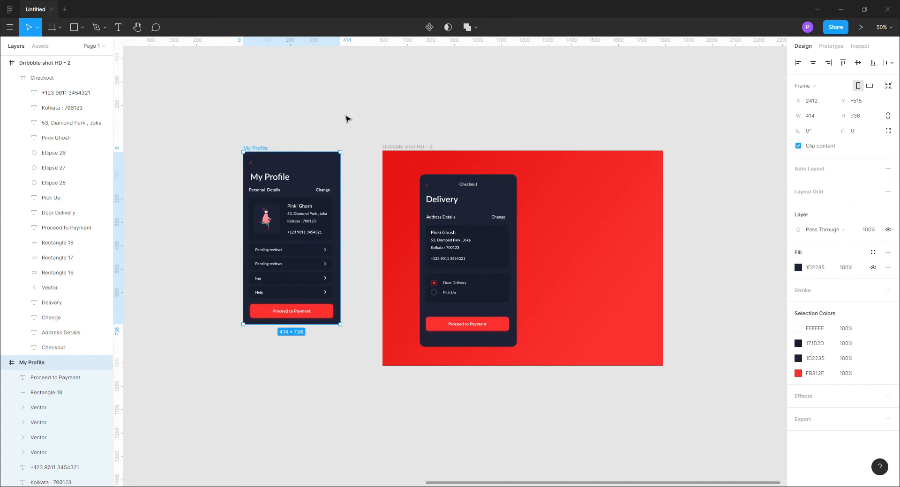
left_click(302, 105)
left_click_drag(452, 185, 452, 183)
left_click_drag(257, 151, 548, 171)
Set the My Profile screen's corner radius to 12 and fine-tune its position level with the Checkout screen
left_click(856, 132)
type("12")
key("Return")
left_click_drag(600, 181, 602, 182)
left_click(718, 260)
scroll(548, 421, "right", 5)
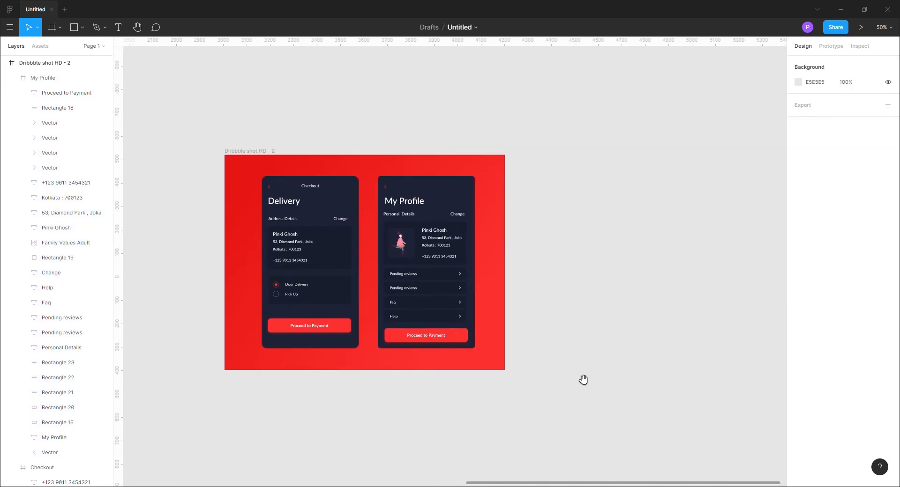
Change the My Profile button's label to Update
left_click(45, 63)
key("f")
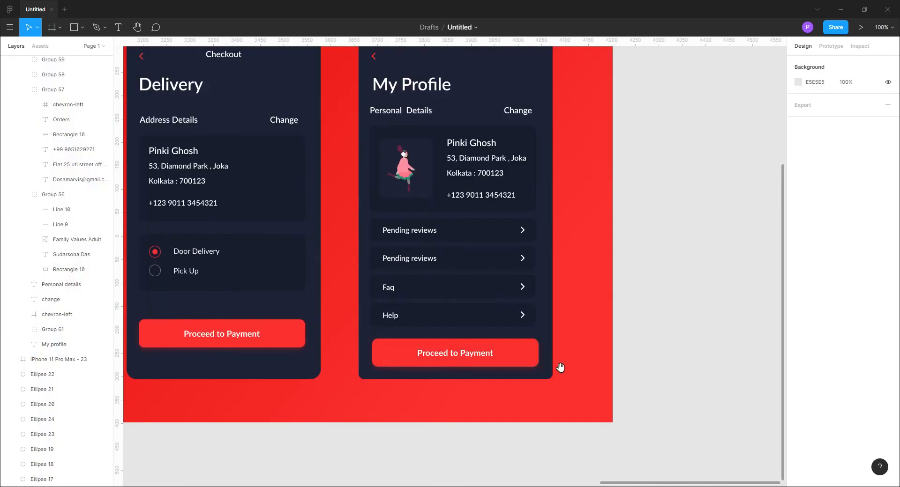
double_click(454, 359)
double_click(454, 358)
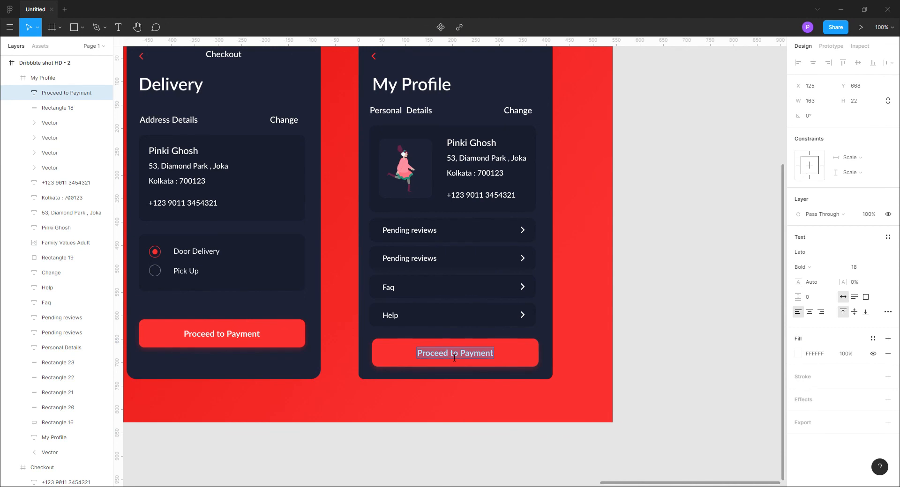
type("Update")
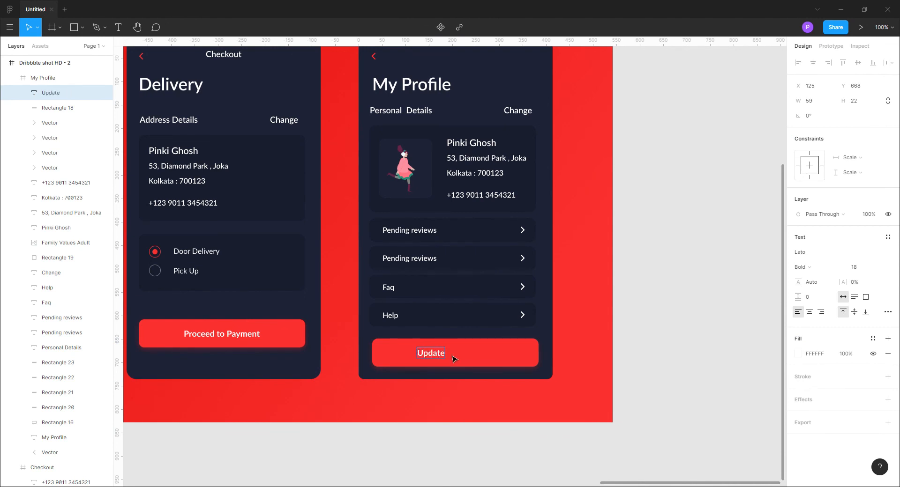
Centre the Update label horizontally and vertically on its red button
left_click(454, 359, "shift")
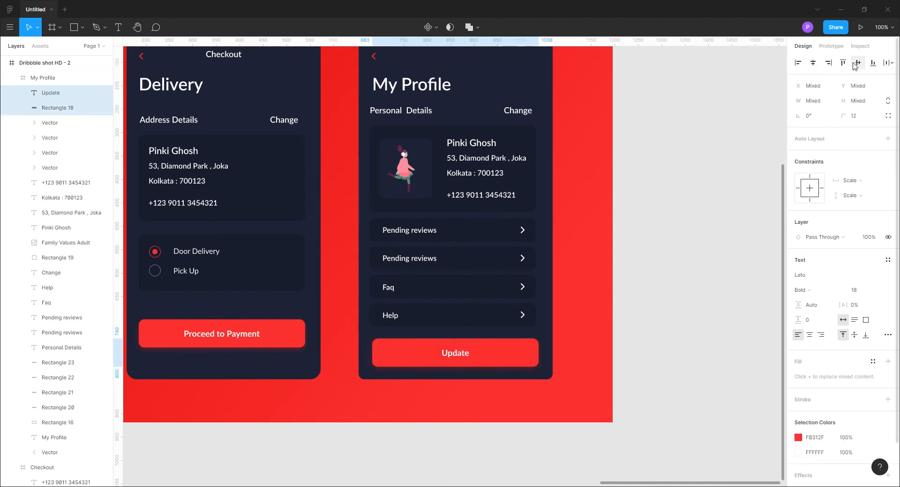
left_click(707, 351)
key("ctrl+minus")
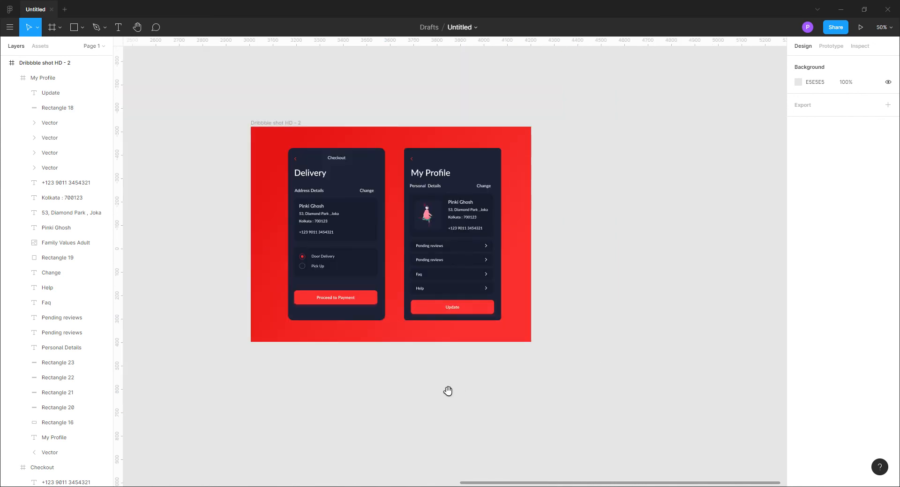